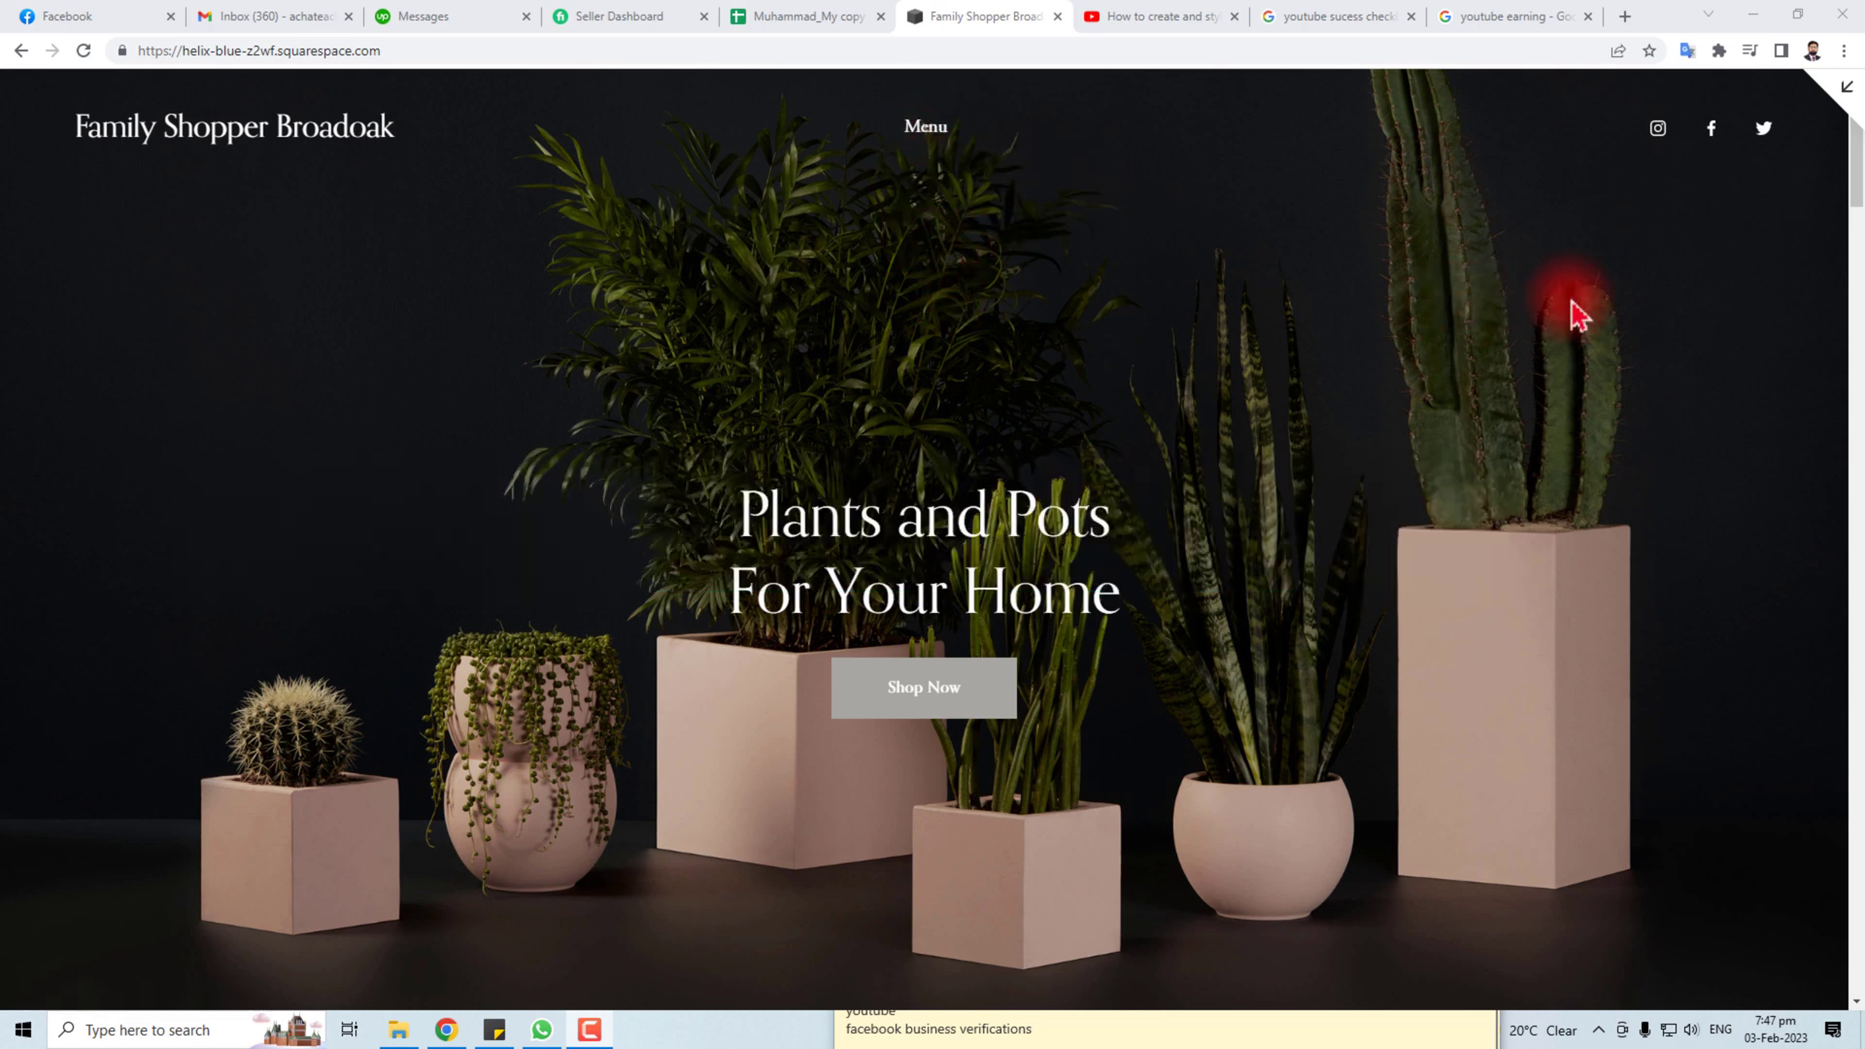
Delete the old Menu folder from Main Navigation via the Pages panel, confirming the deletion
{"action": "left_click", "coordinate": [1846, 100]}
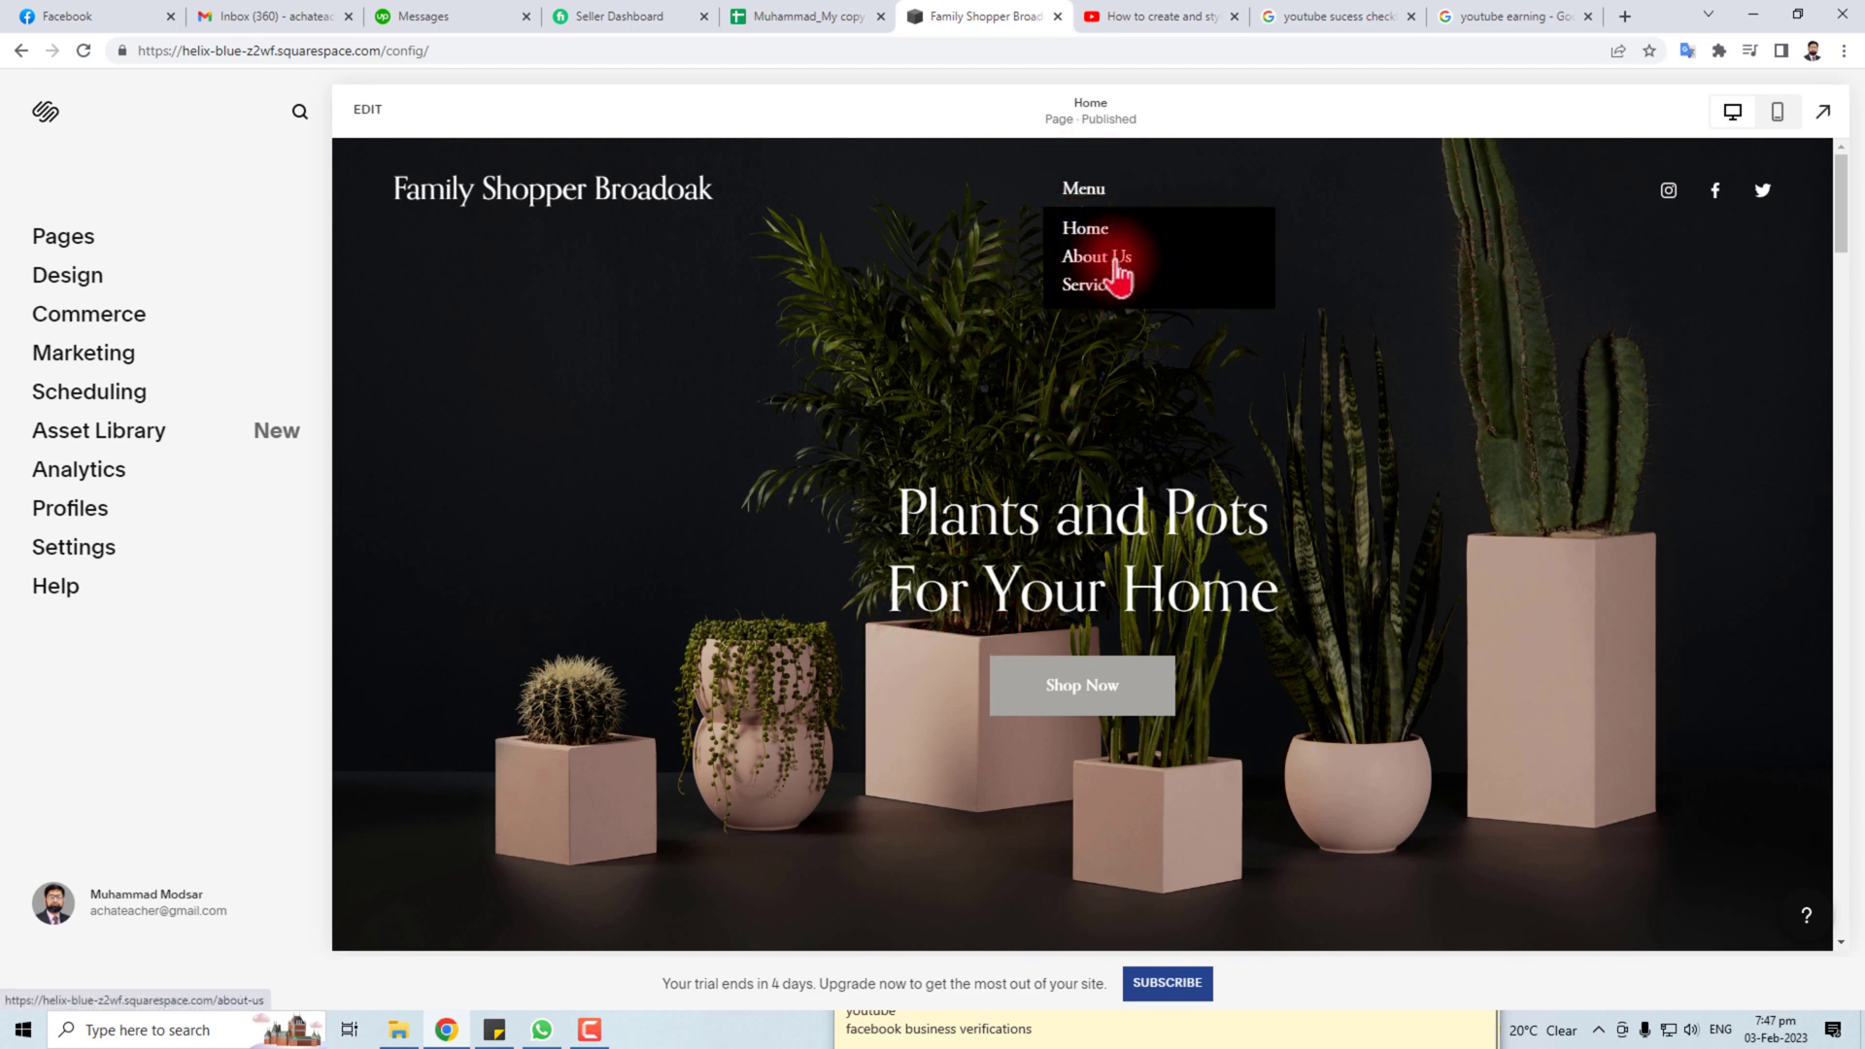
{"action": "left_click", "coordinate": [62, 241]}
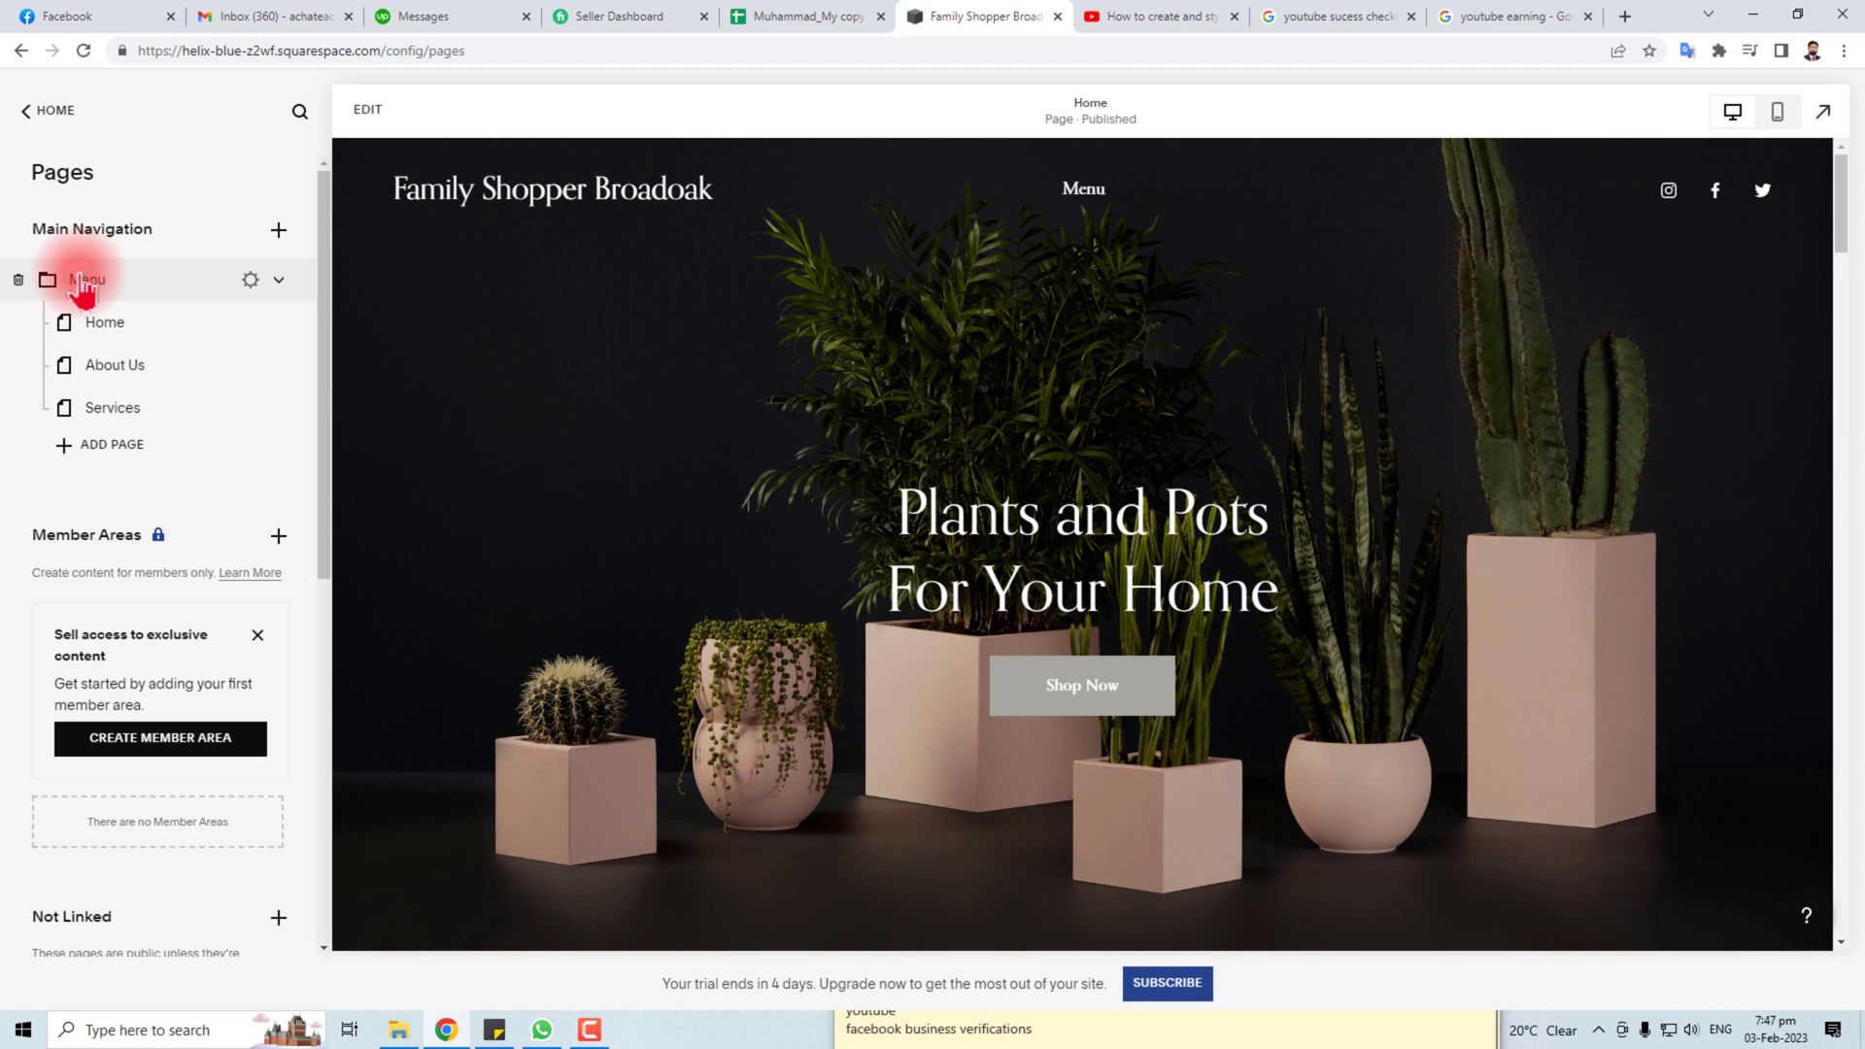
{"action": "left_click_drag", "start_coordinate": [83, 292], "coordinate": [39, 302]}
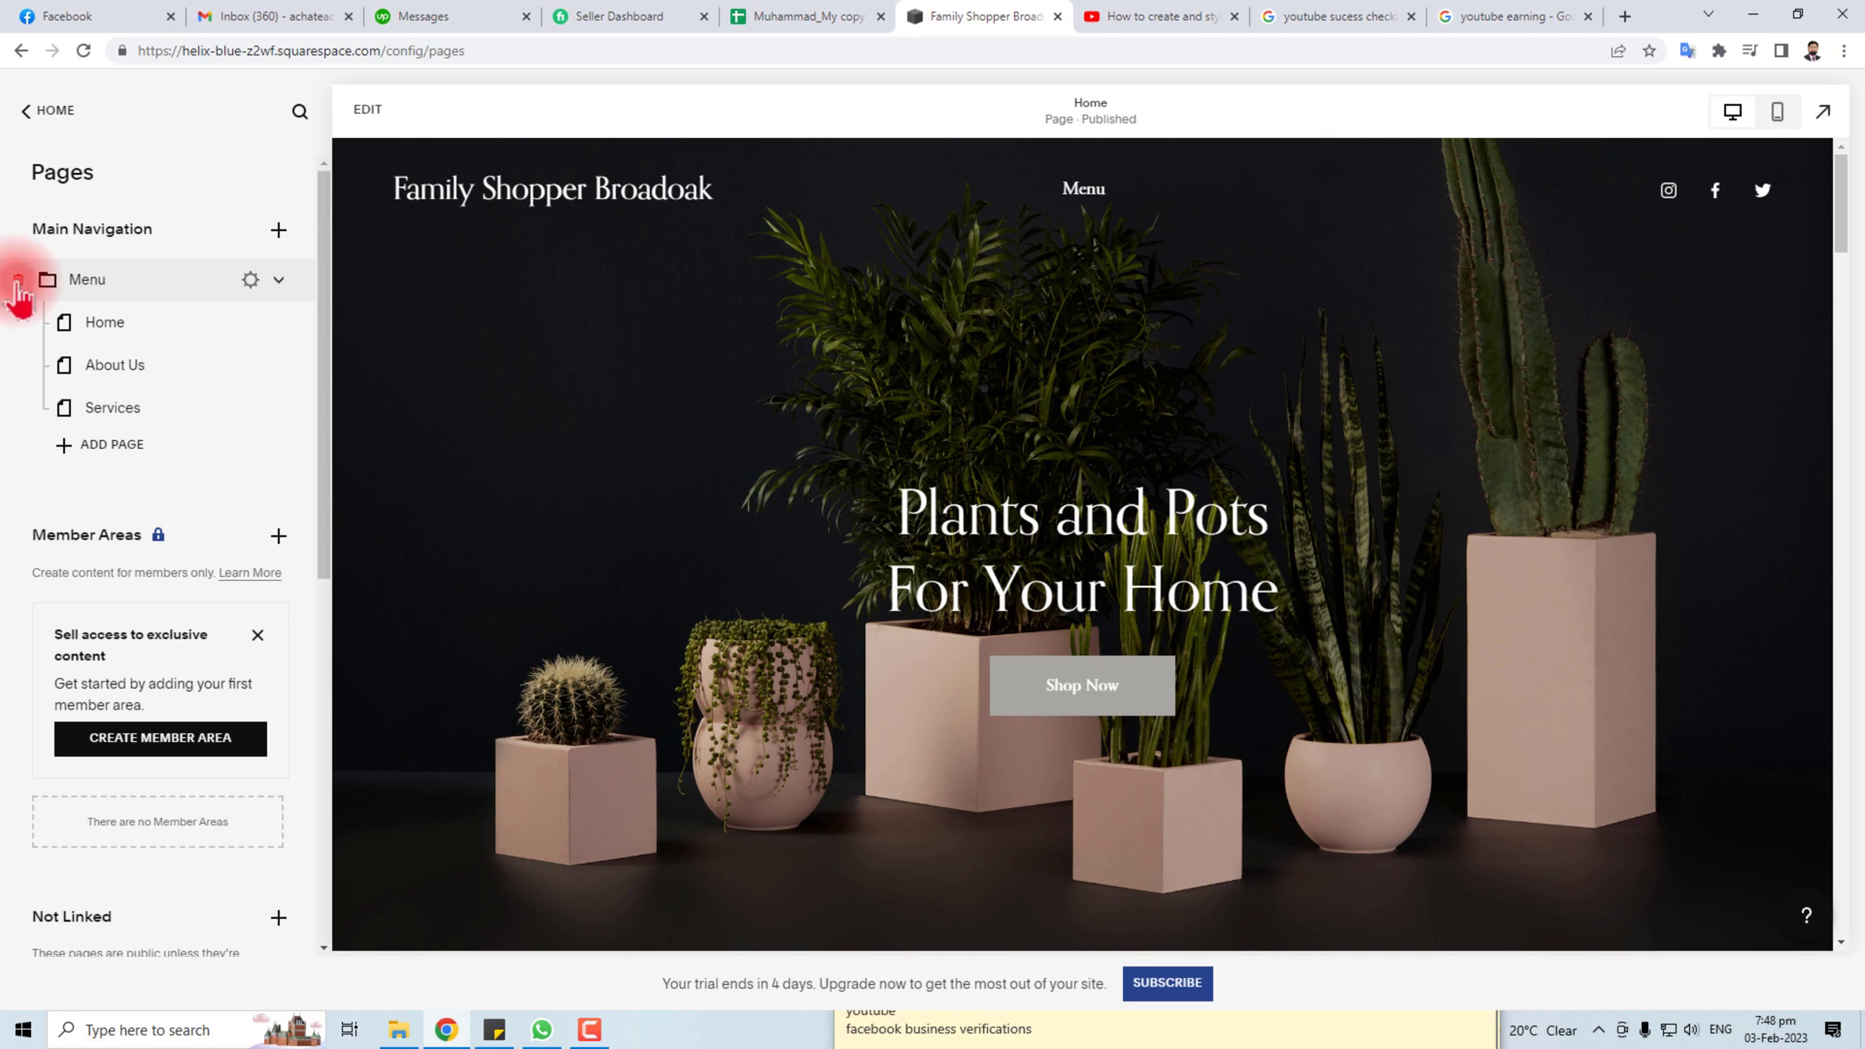
{"action": "left_click", "coordinate": [19, 291]}
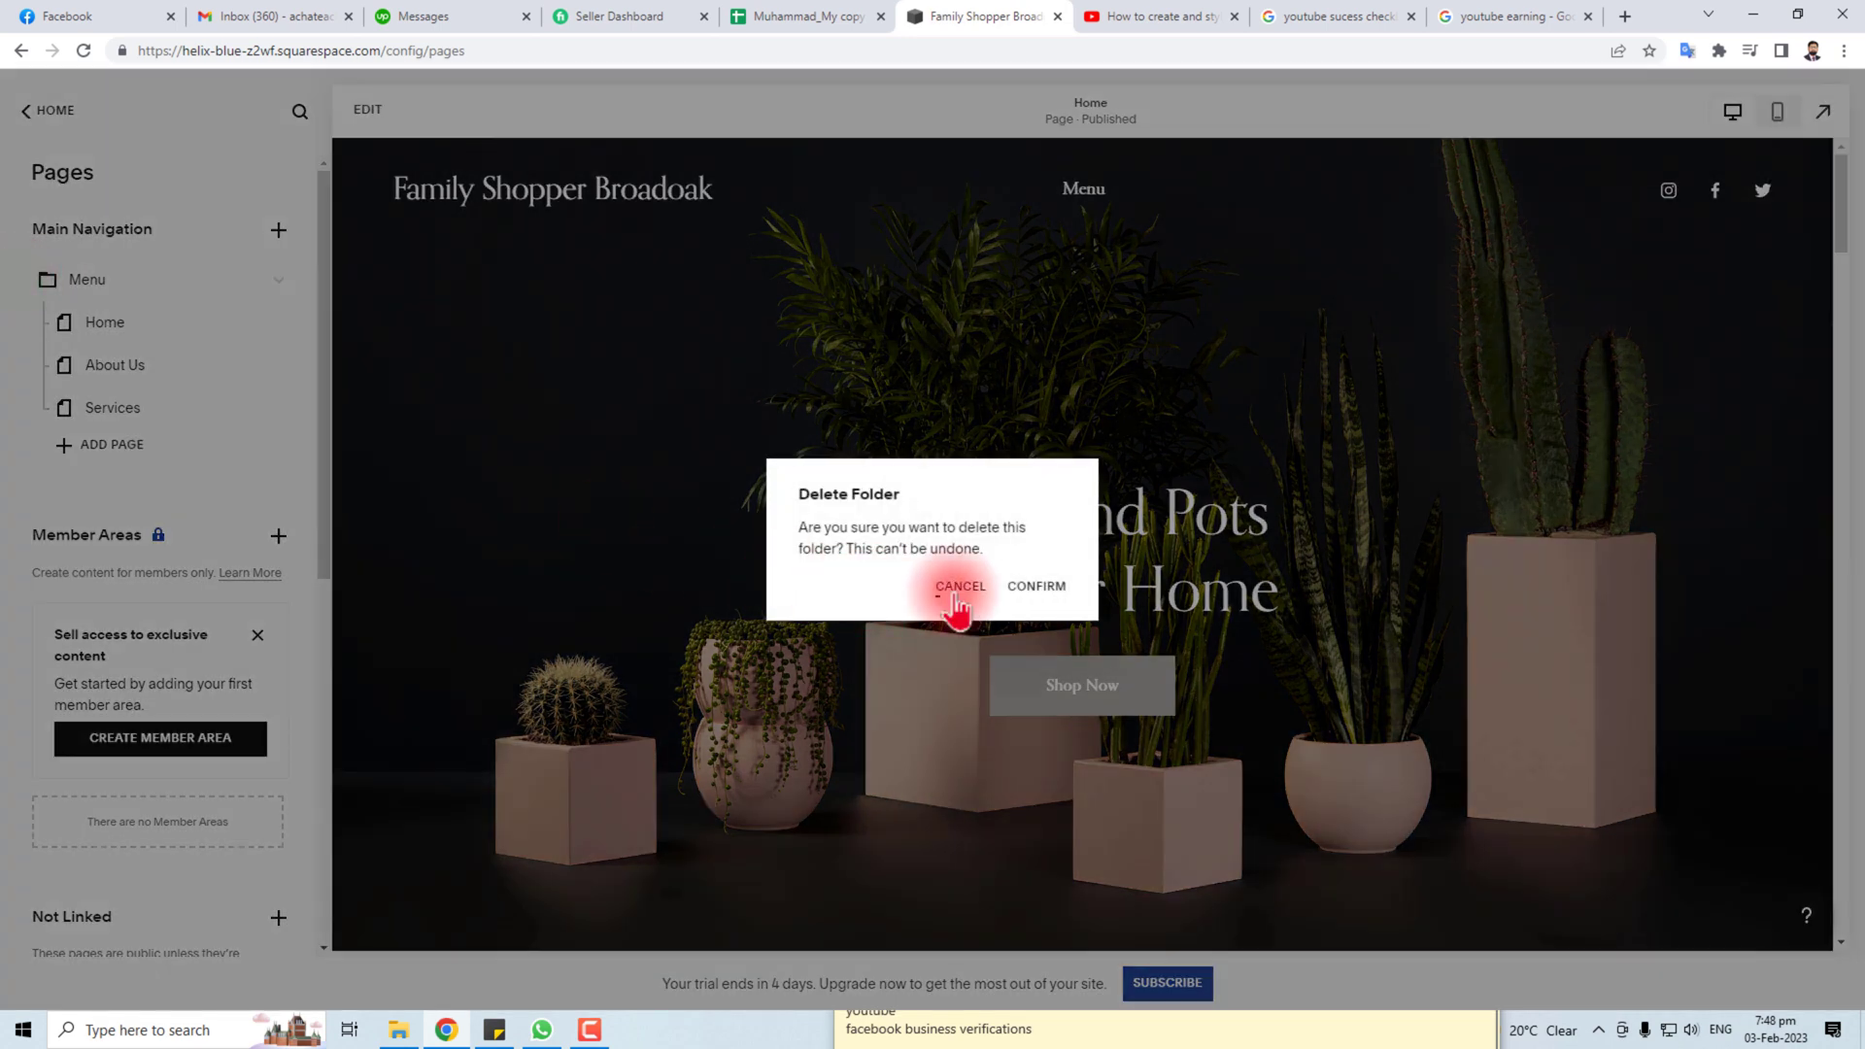
{"action": "left_click", "coordinate": [1037, 589]}
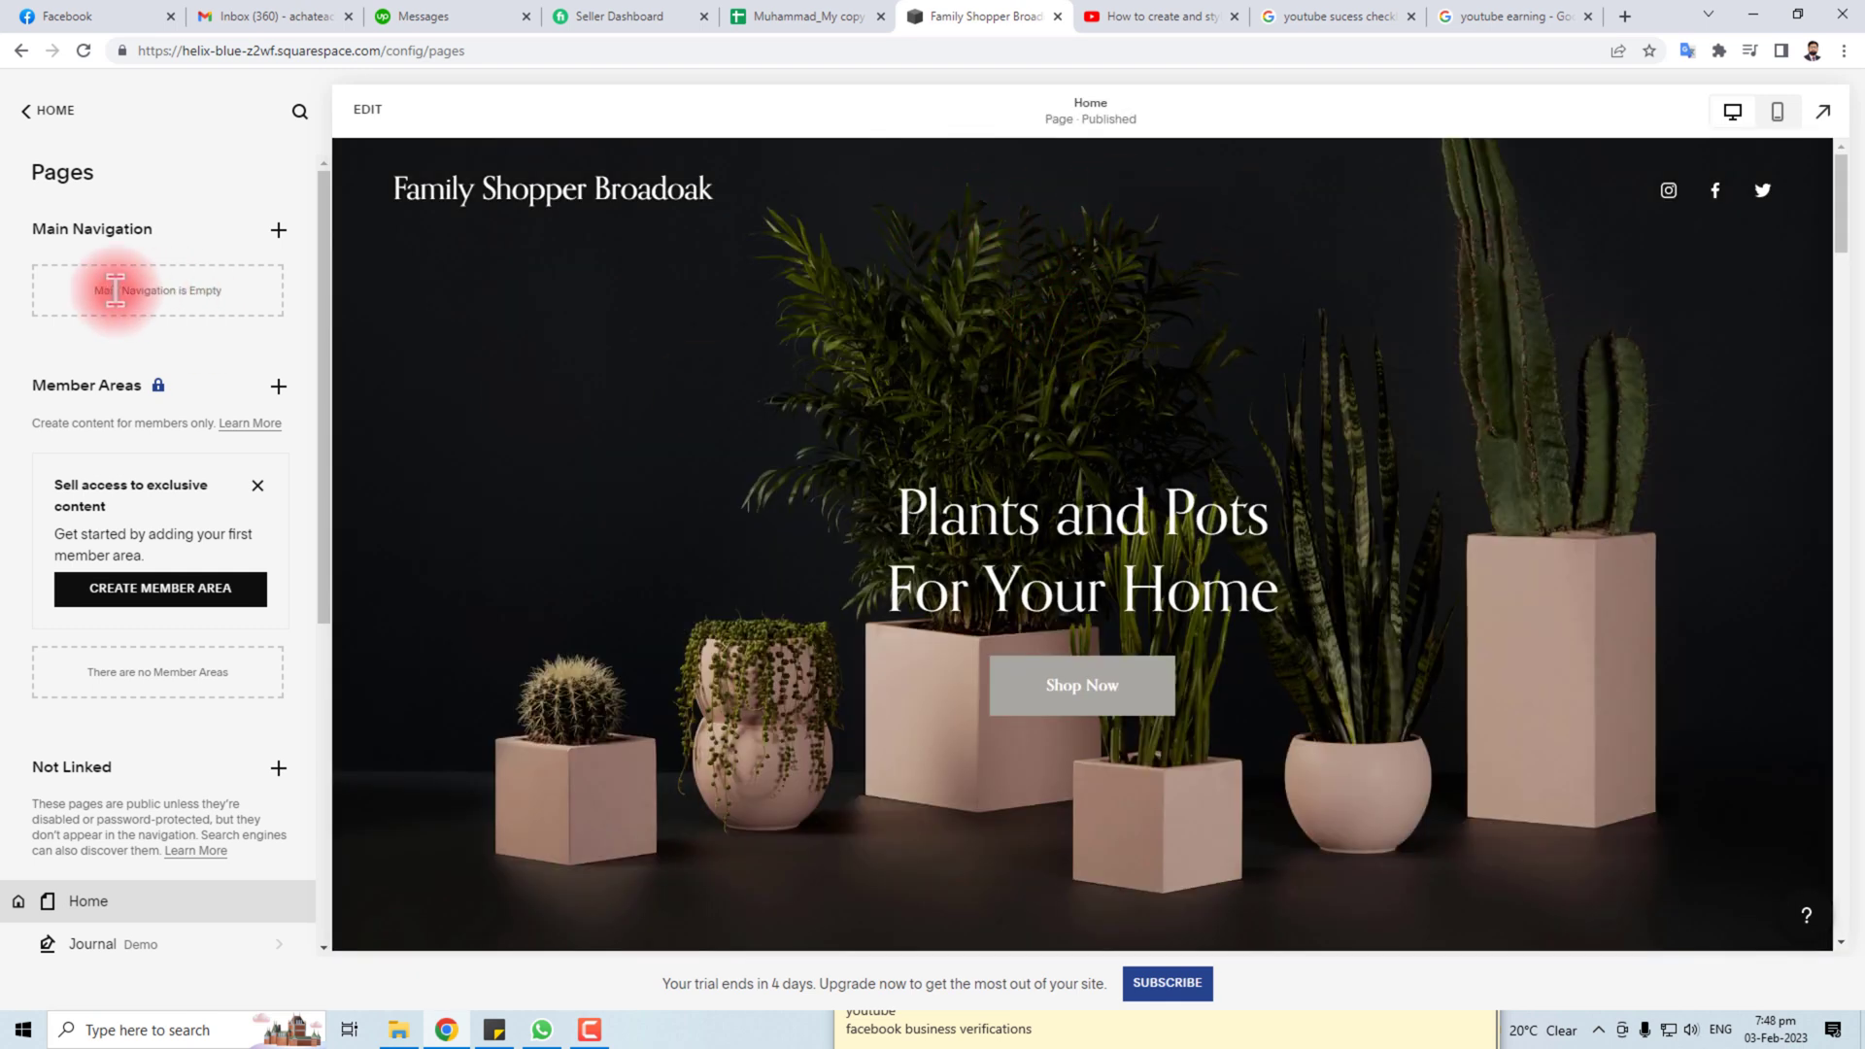
Add a new Folder to Main Navigation and name it 'Main Menu'
{"action": "left_click", "coordinate": [277, 233]}
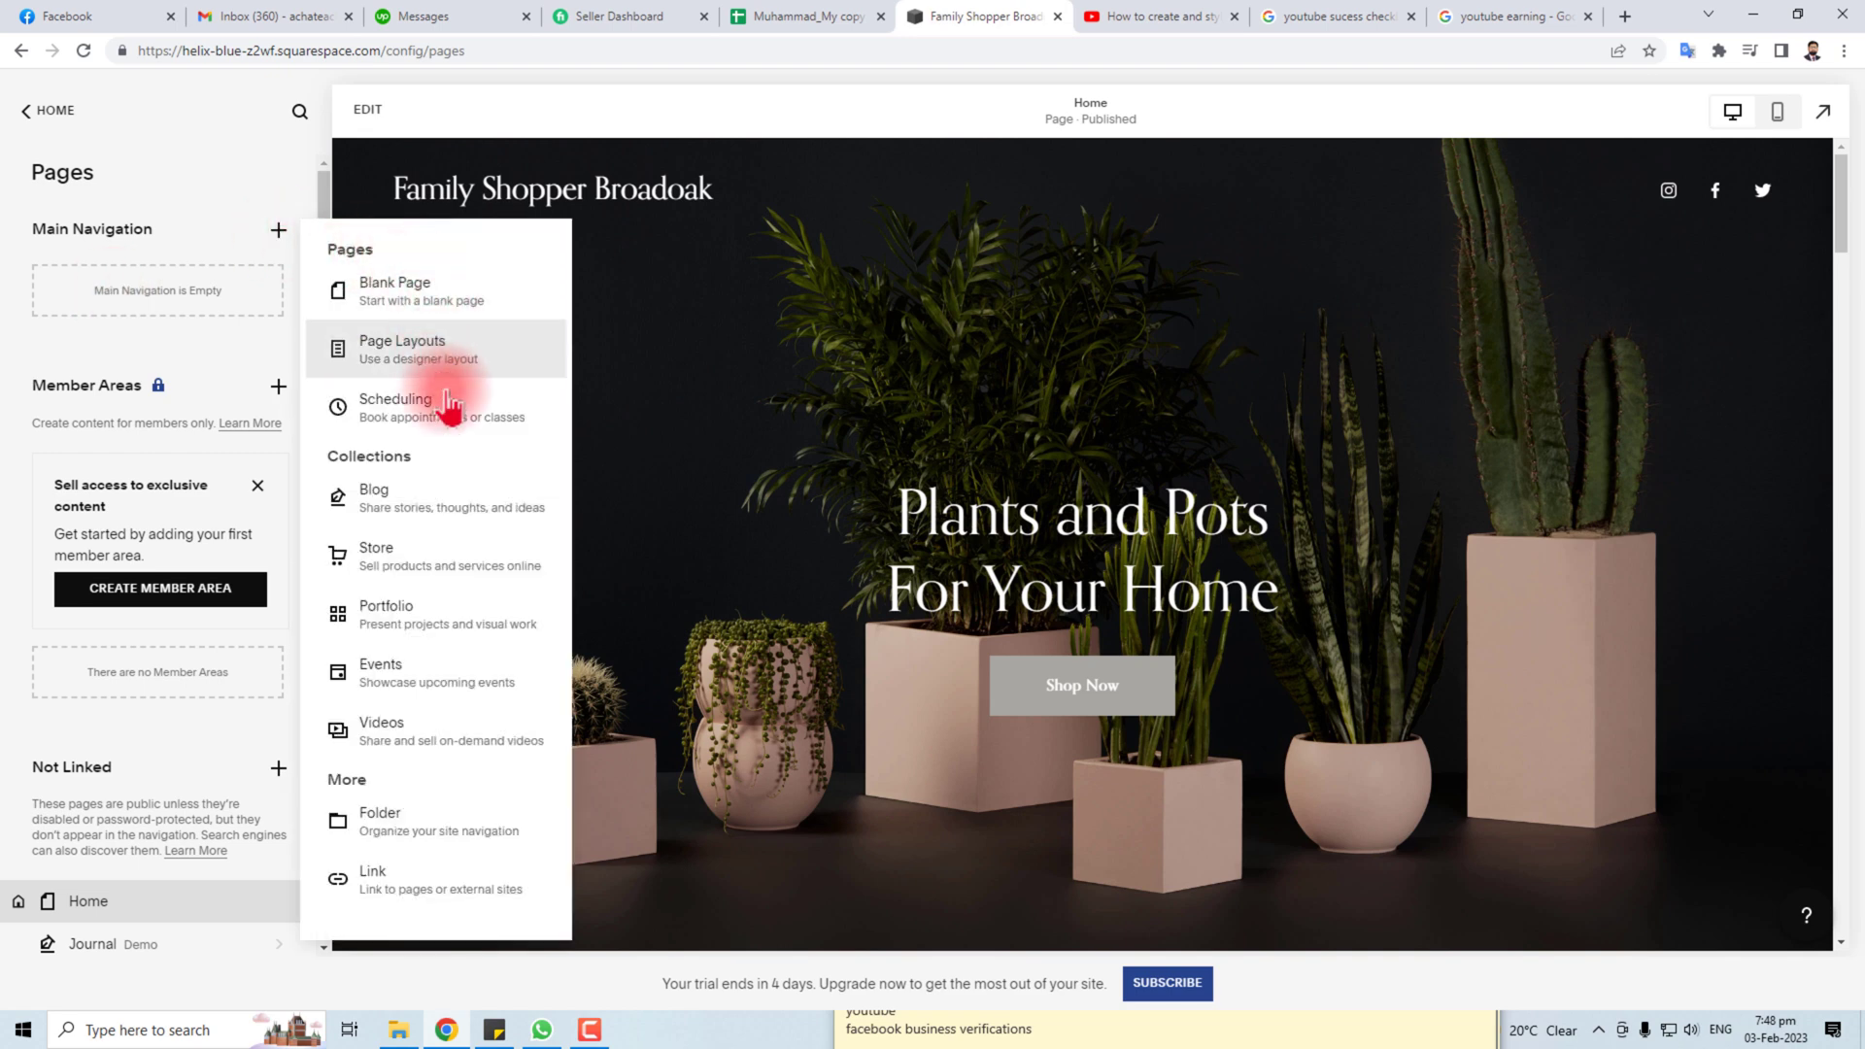
{"action": "left_click", "coordinate": [433, 823]}
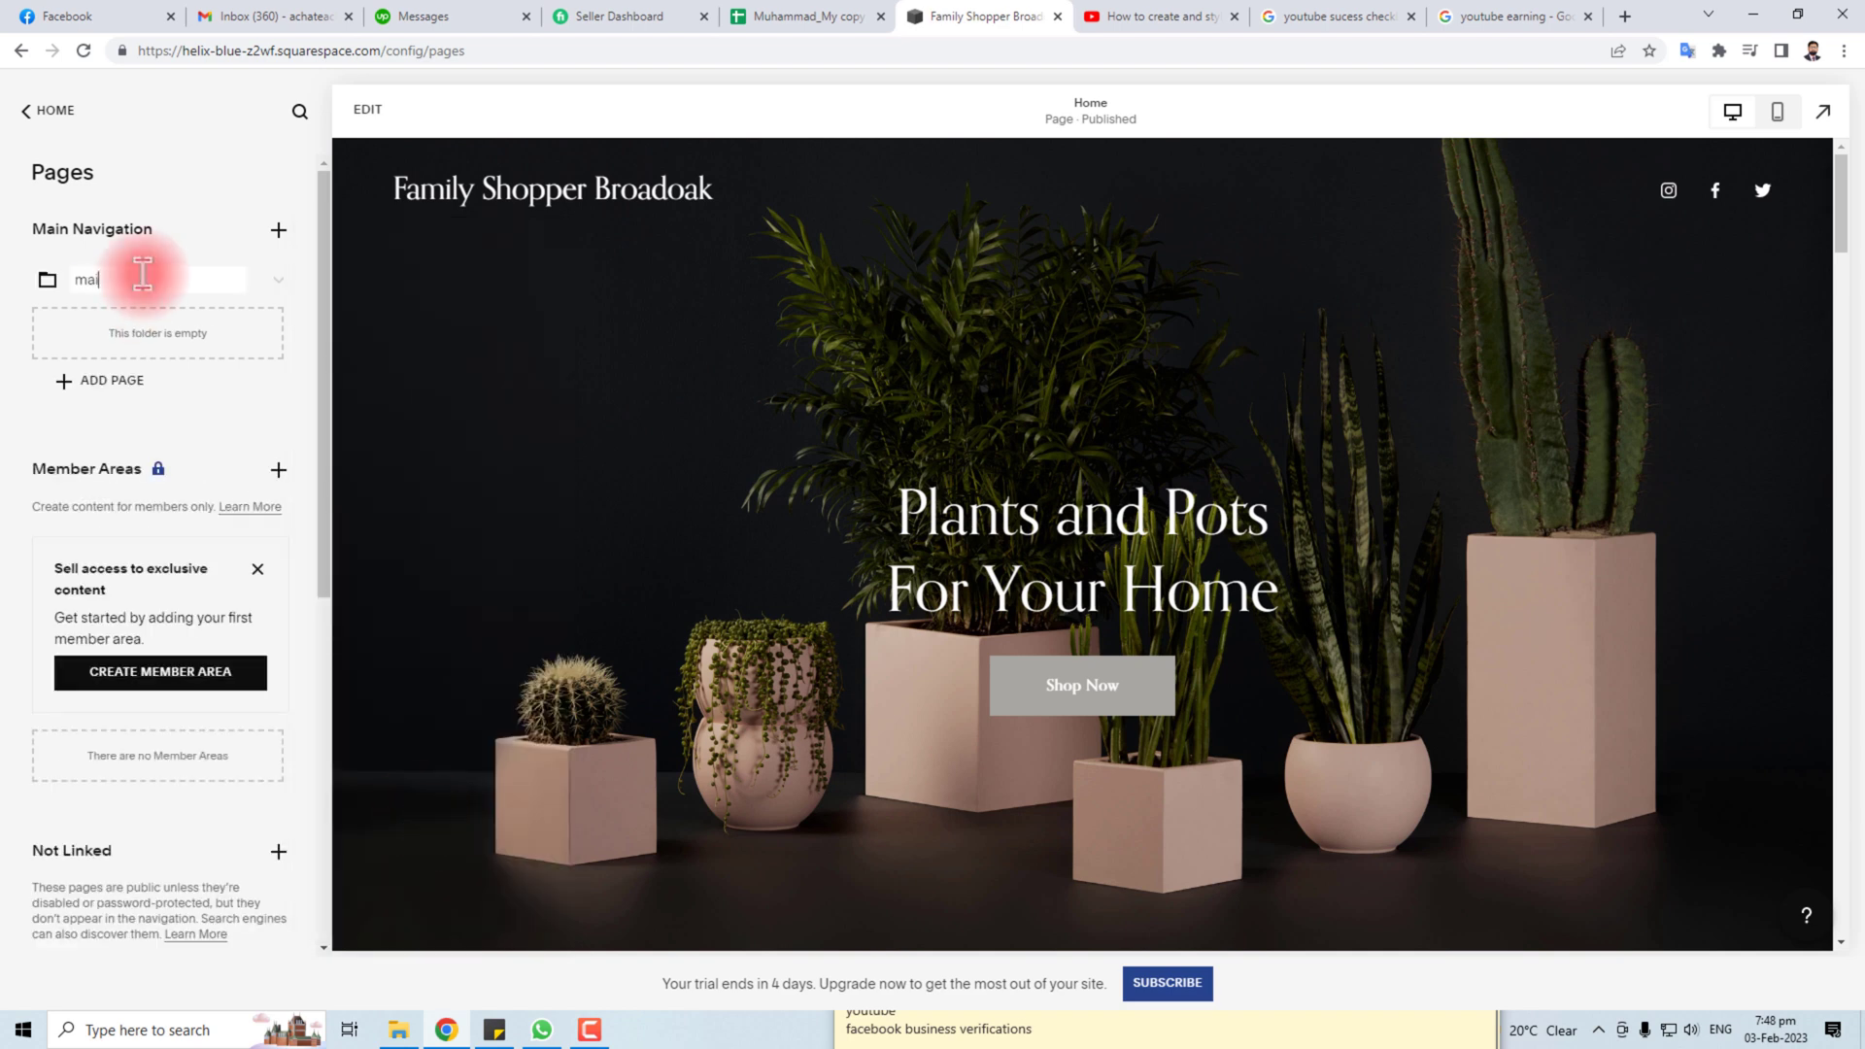
{"action": "key", "text": "BackSpace"}
{"action": "type", "text": "Main Menu"}
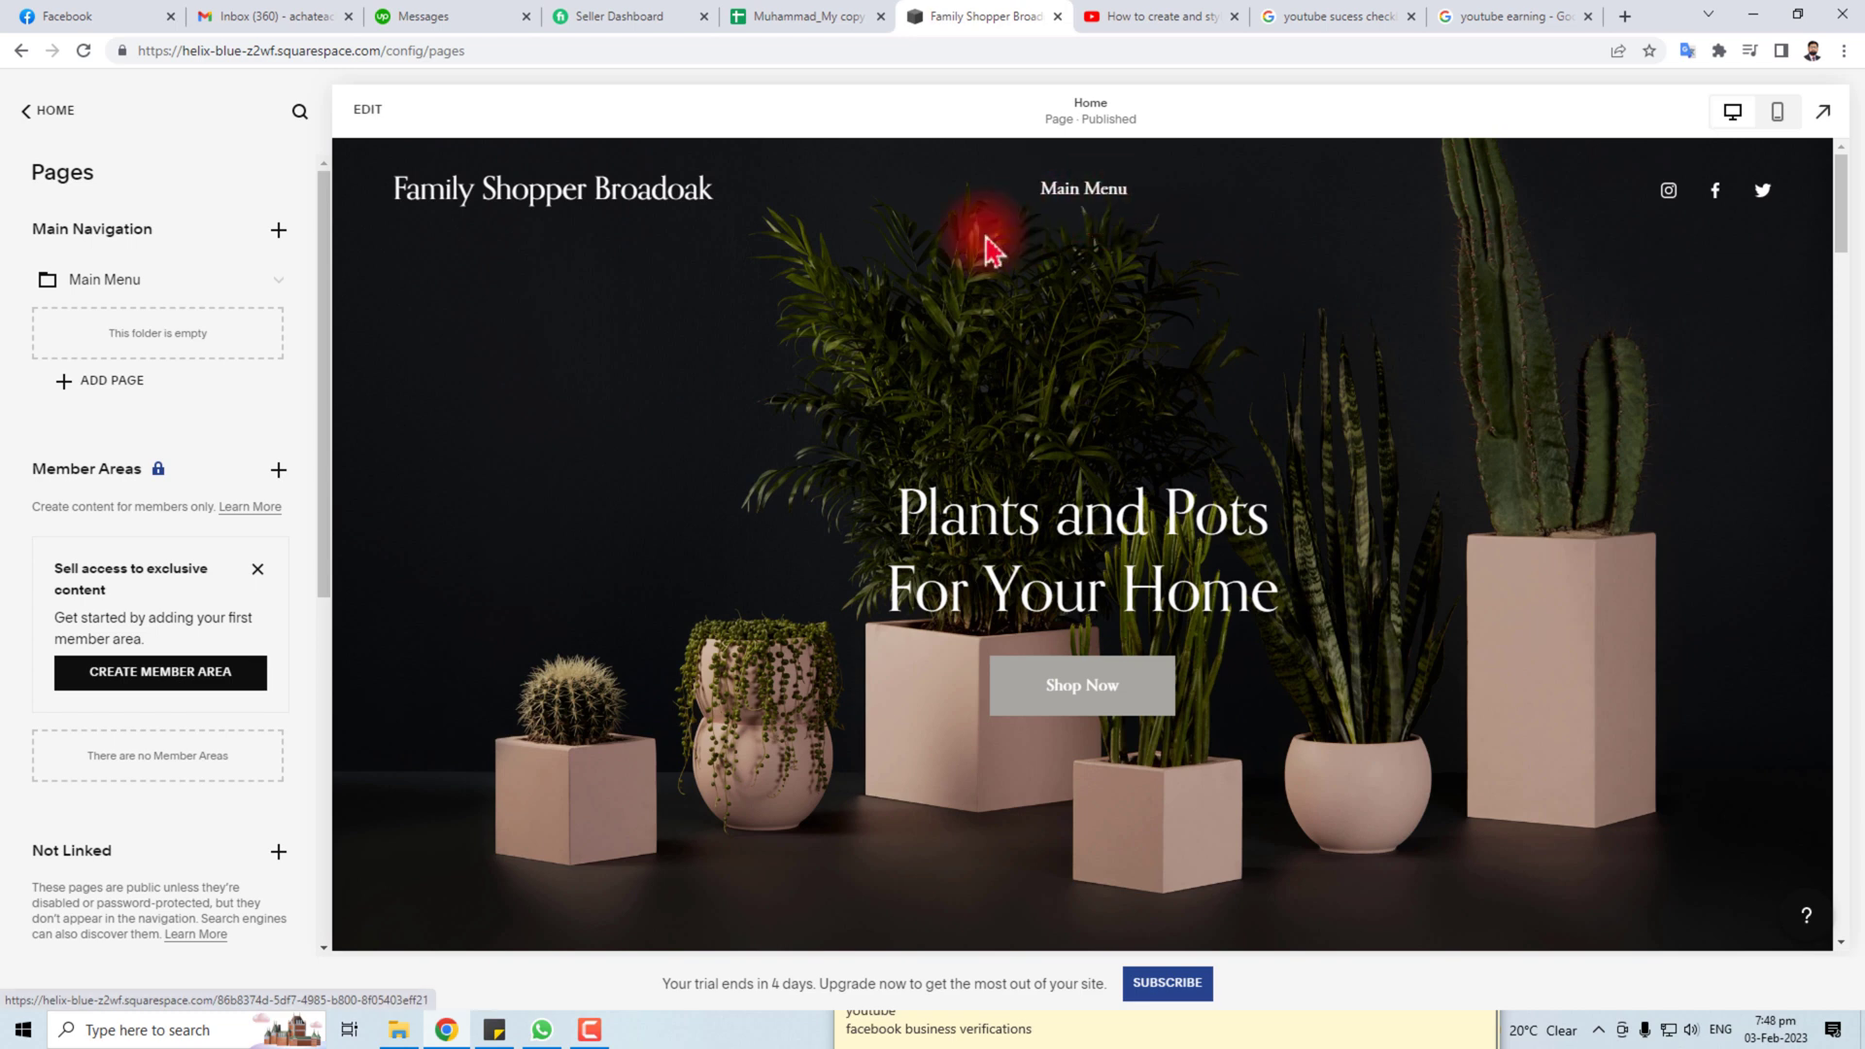
Start adding a link inside the Main Menu folder, then abandon it and reopen the add options
{"action": "left_click", "coordinate": [100, 381]}
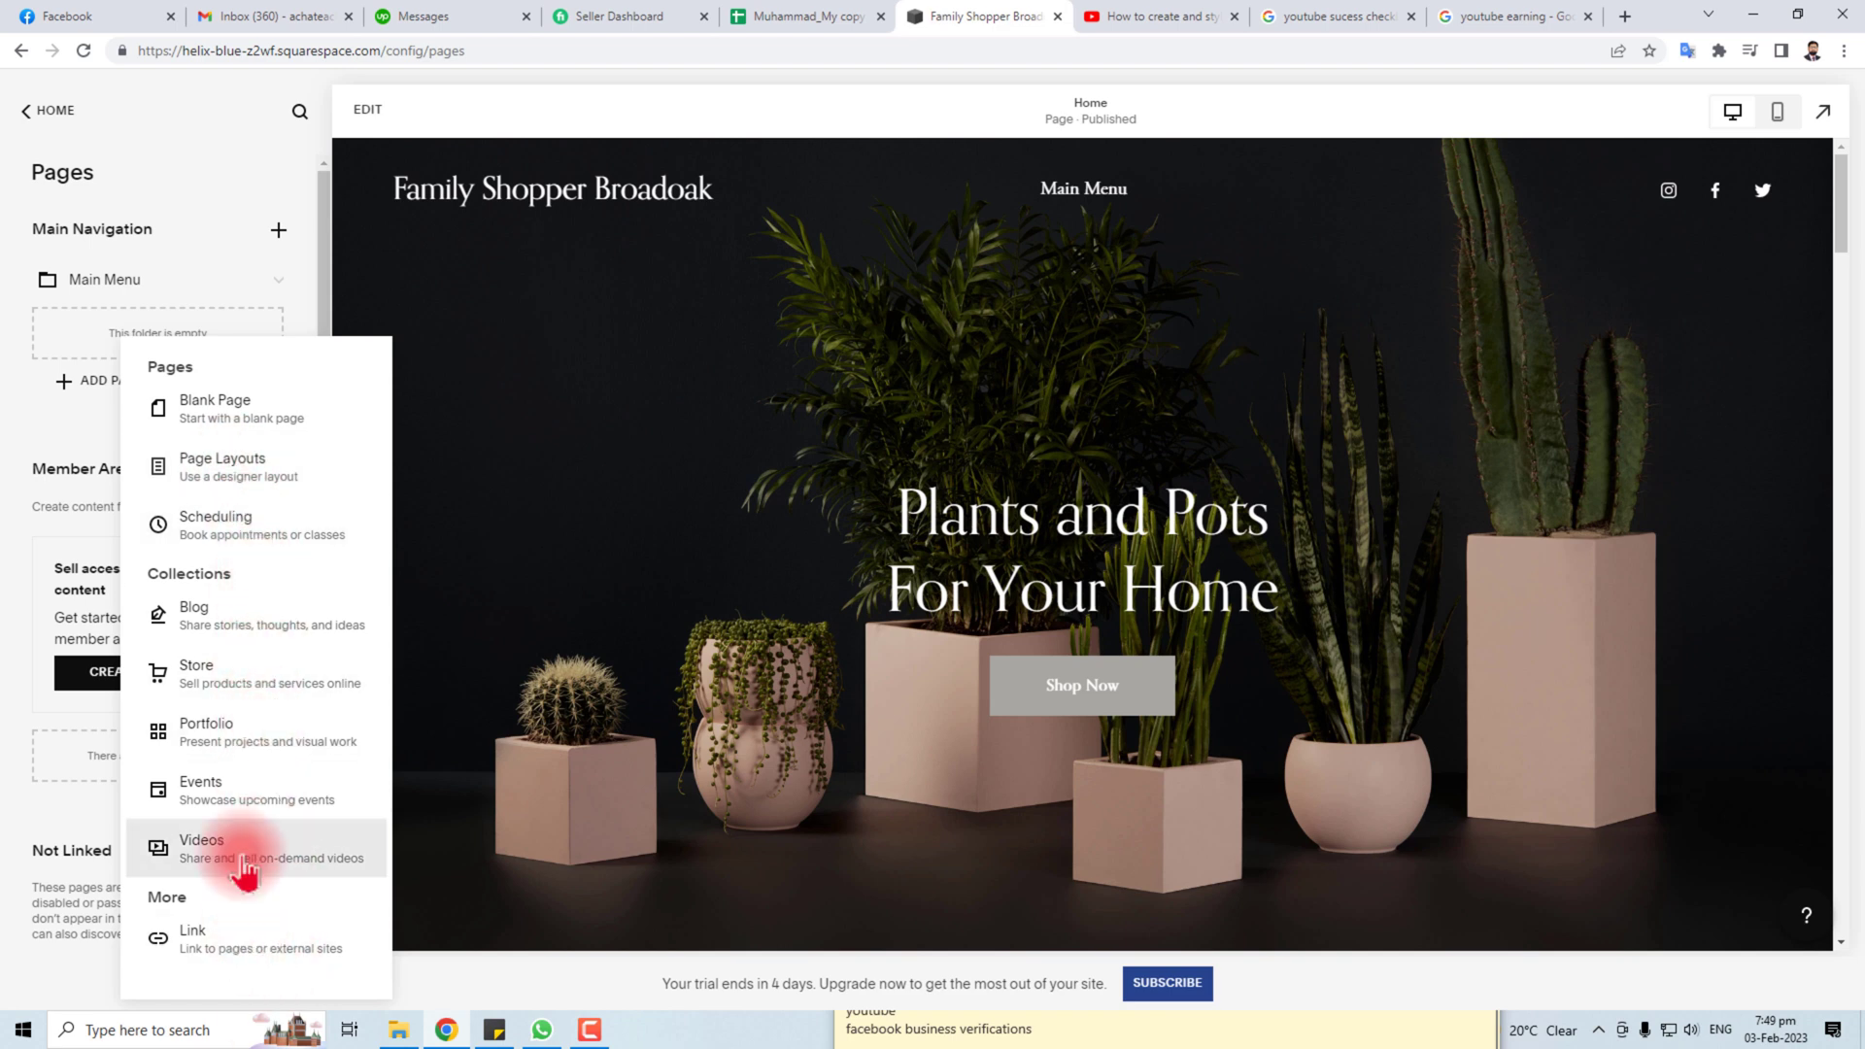
{"action": "left_click", "coordinate": [204, 940]}
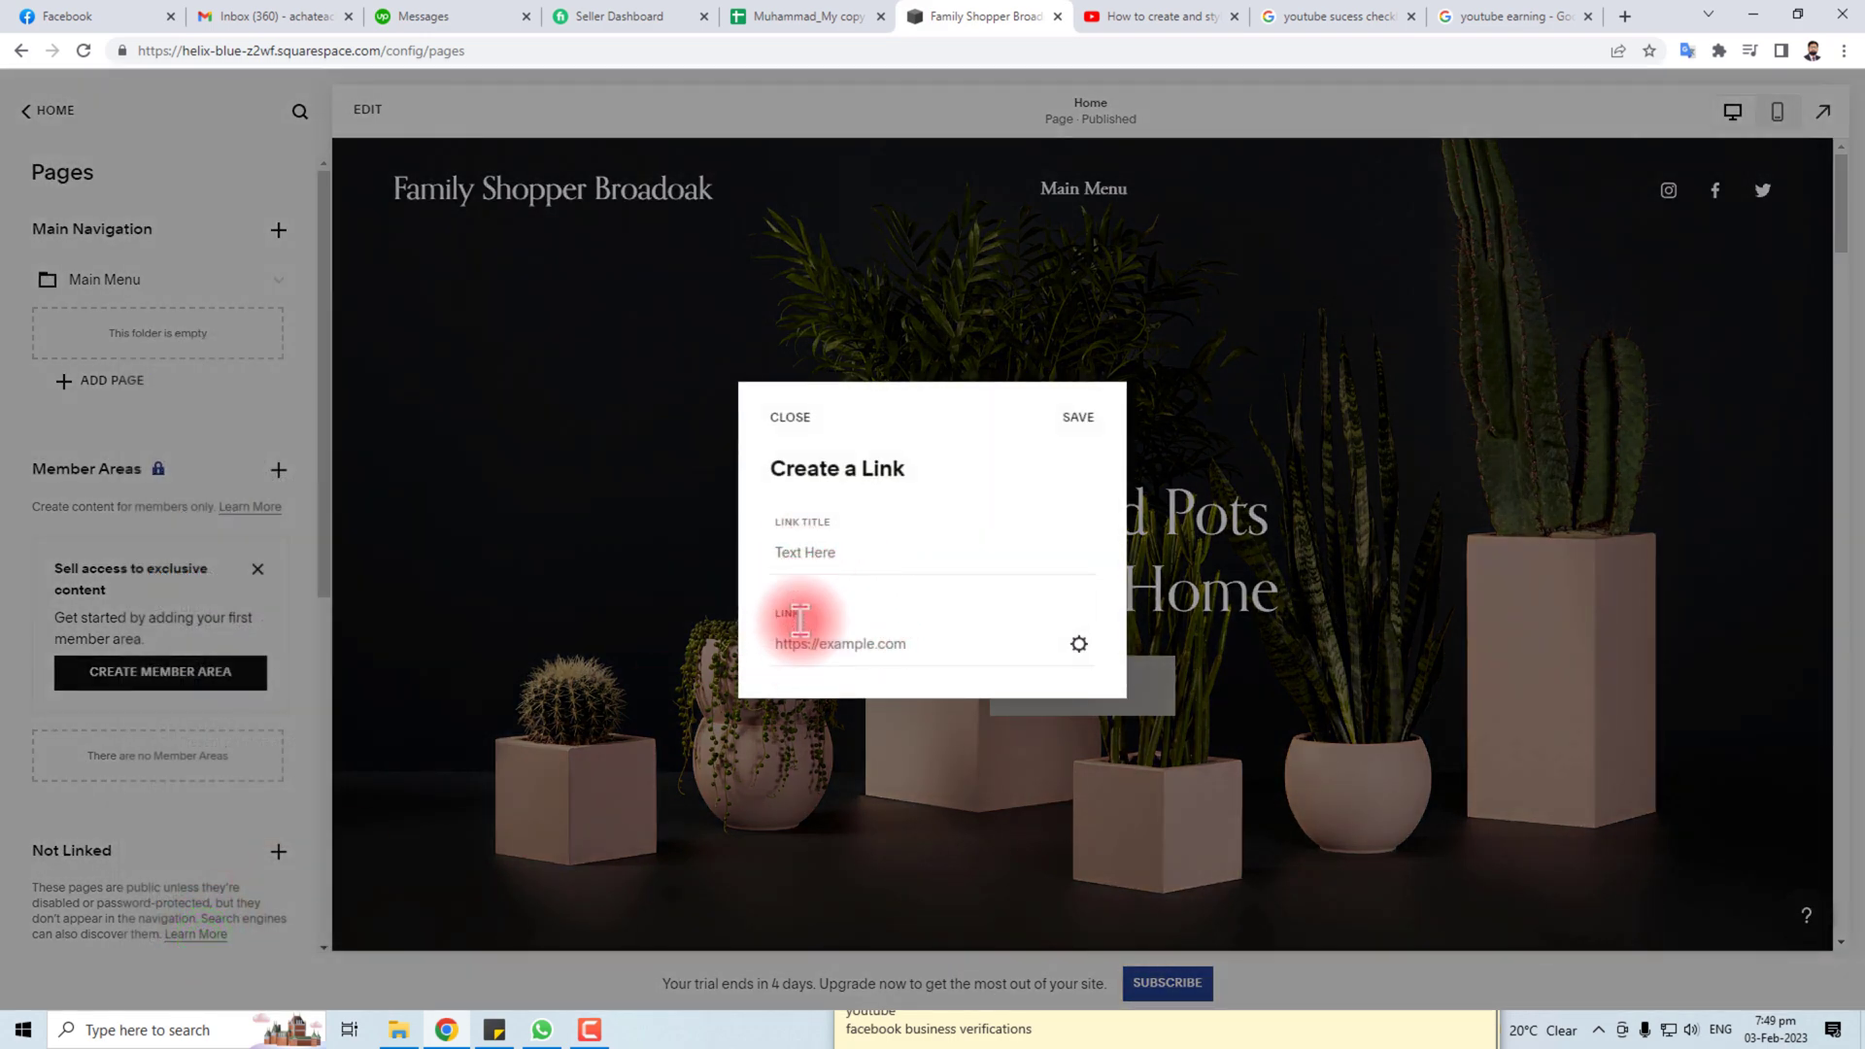
{"action": "left_click", "coordinate": [786, 417]}
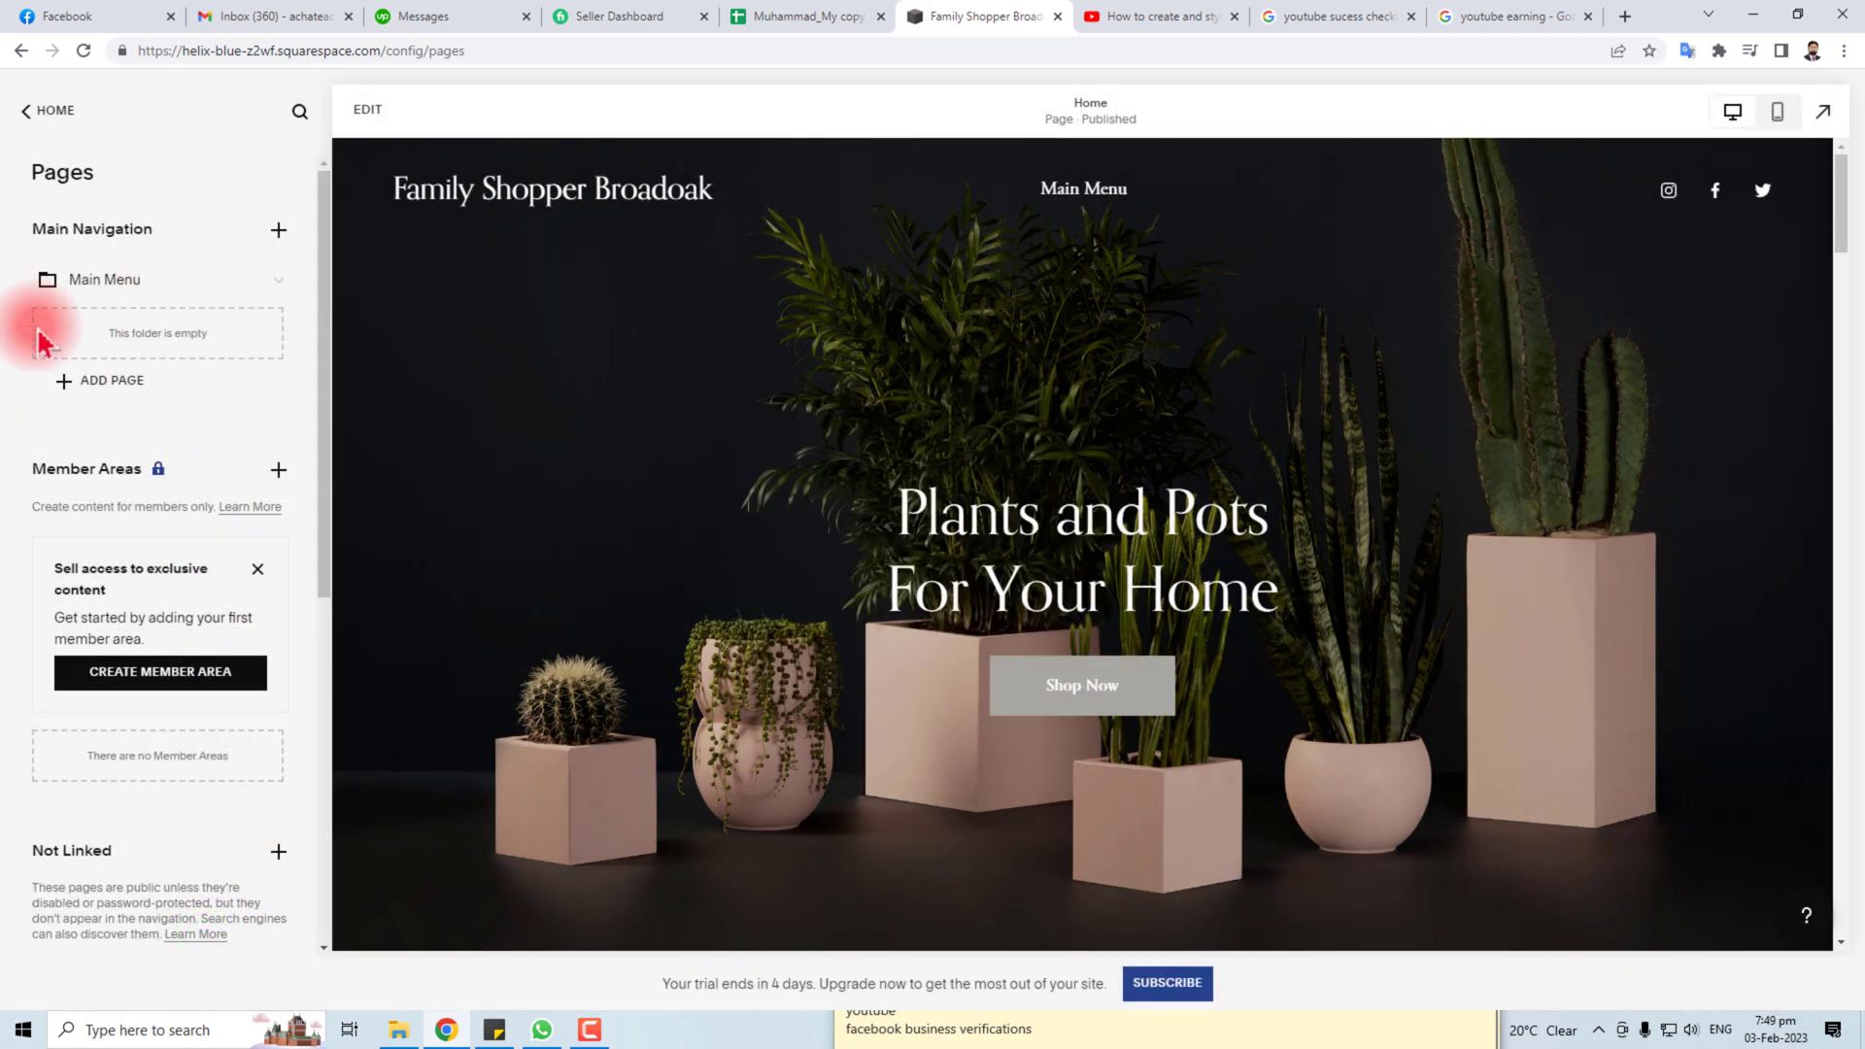
{"action": "left_click", "coordinate": [113, 385]}
Add About Us and Contact Us pages to the folder from ready-made page layouts
{"action": "left_click", "coordinate": [248, 469]}
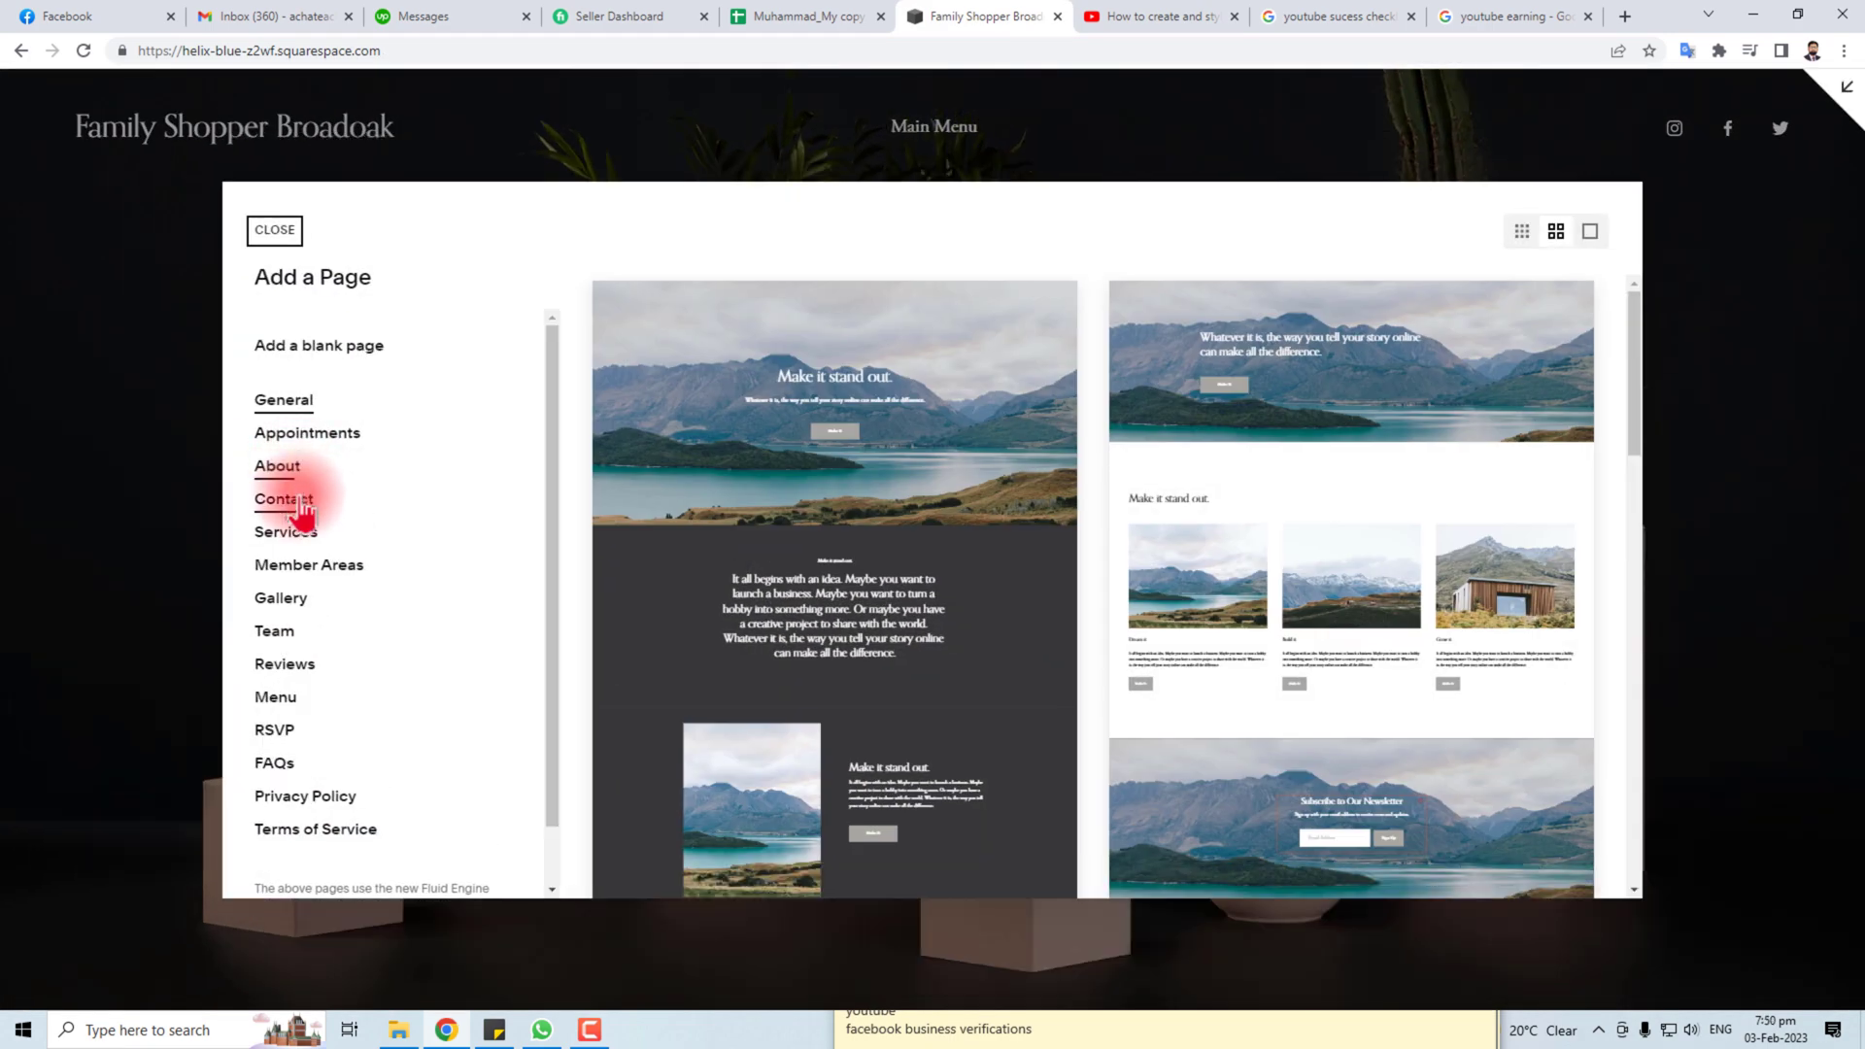
{"action": "left_click", "coordinate": [299, 503]}
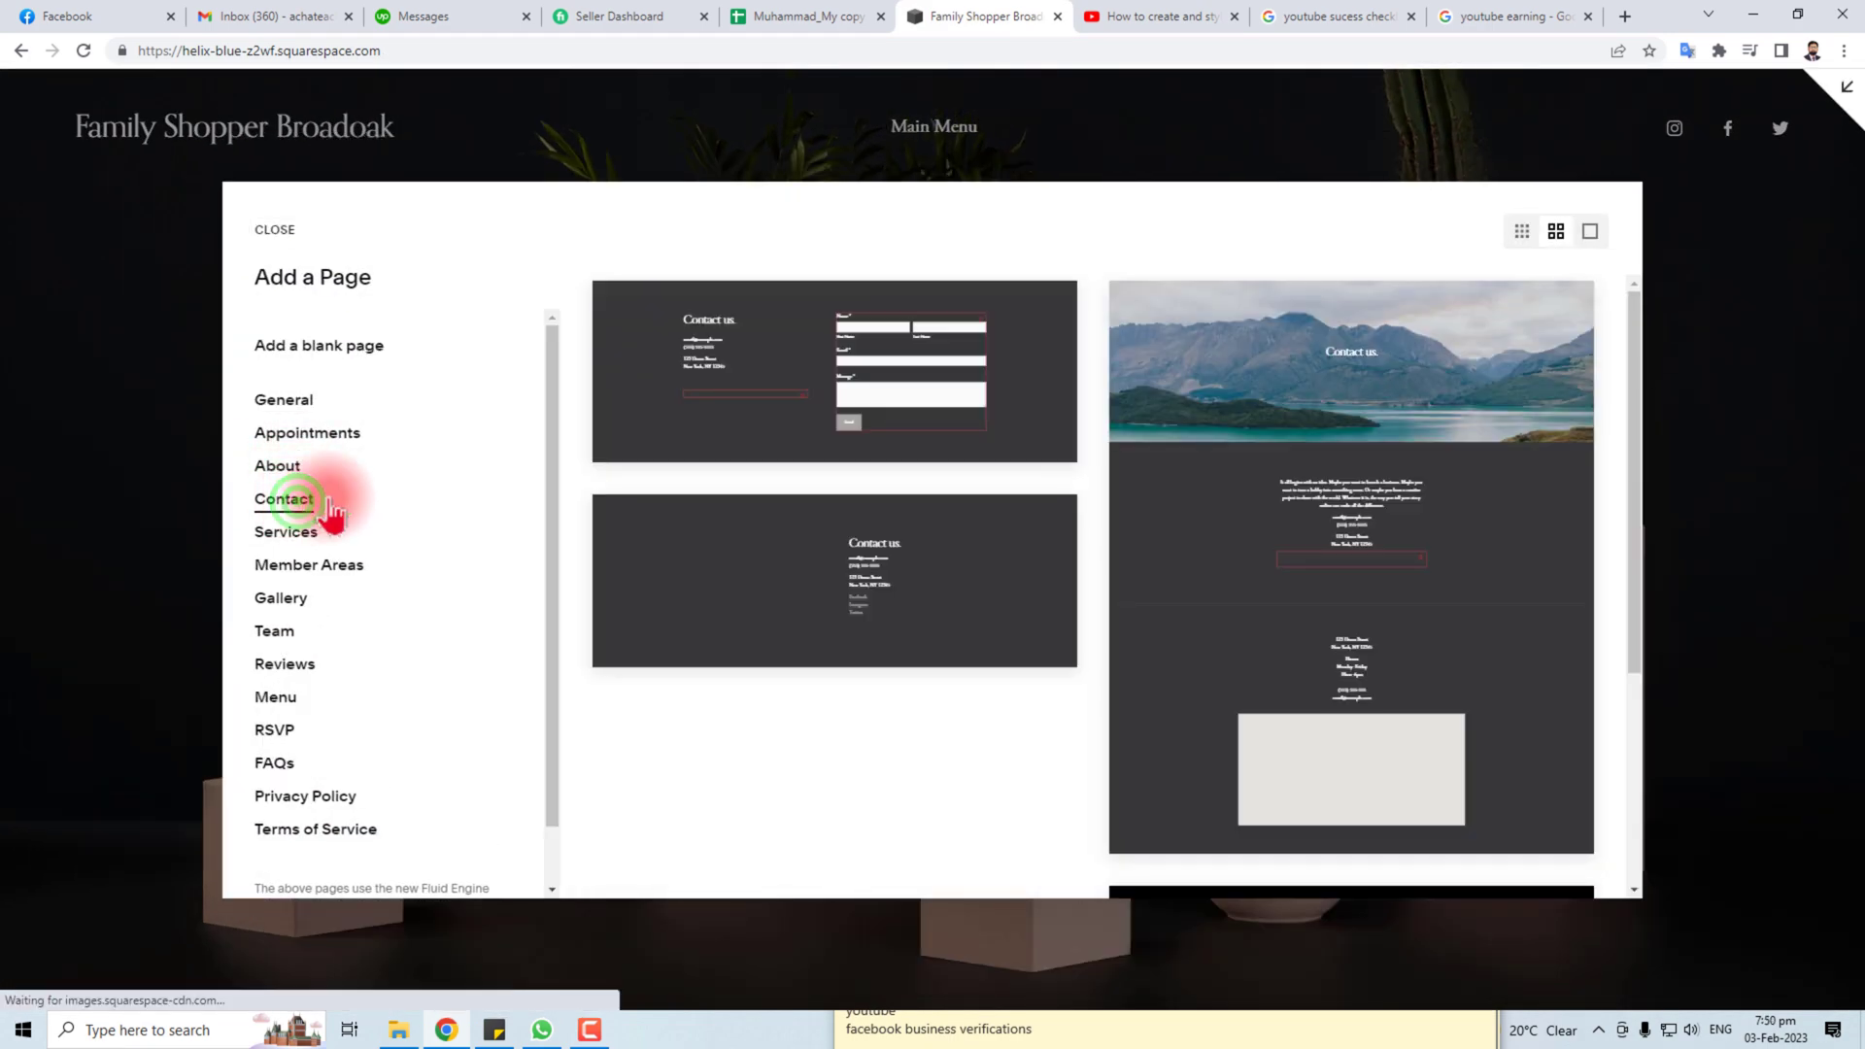
{"action": "left_click", "coordinate": [770, 416]}
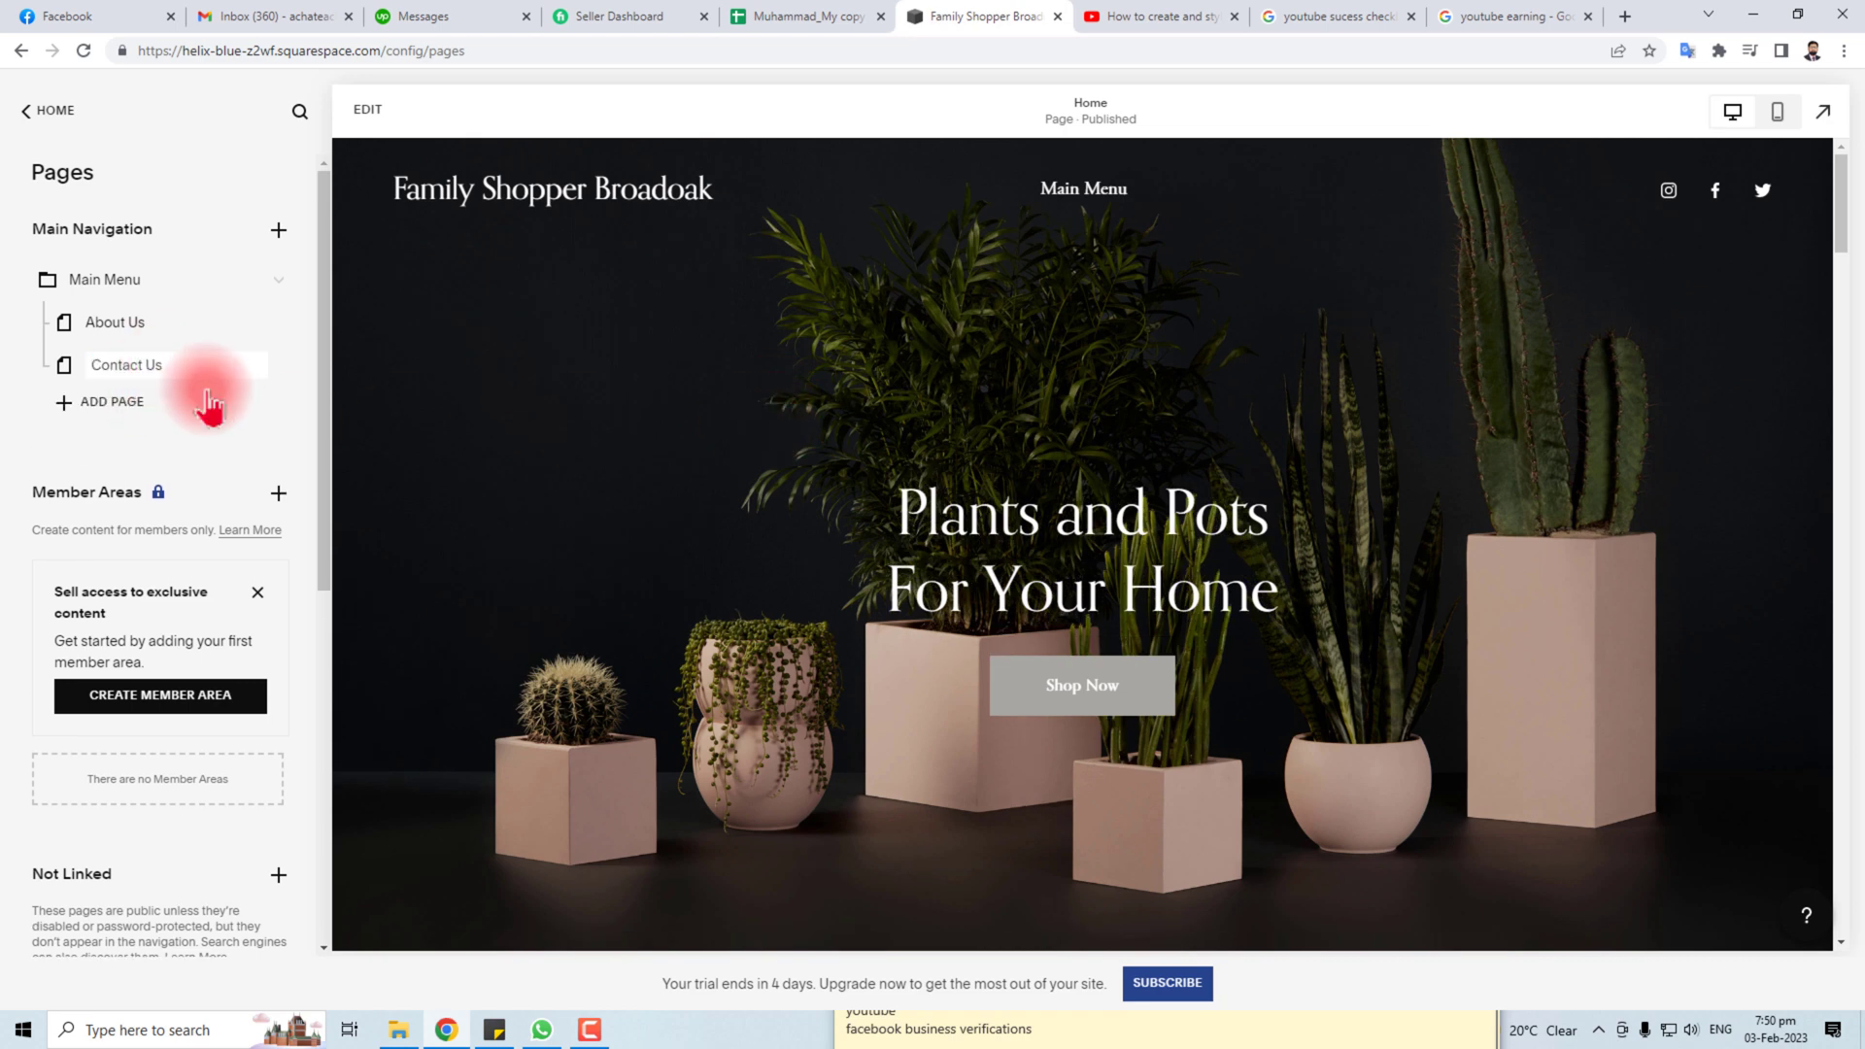
{"action": "key", "text": "Return"}
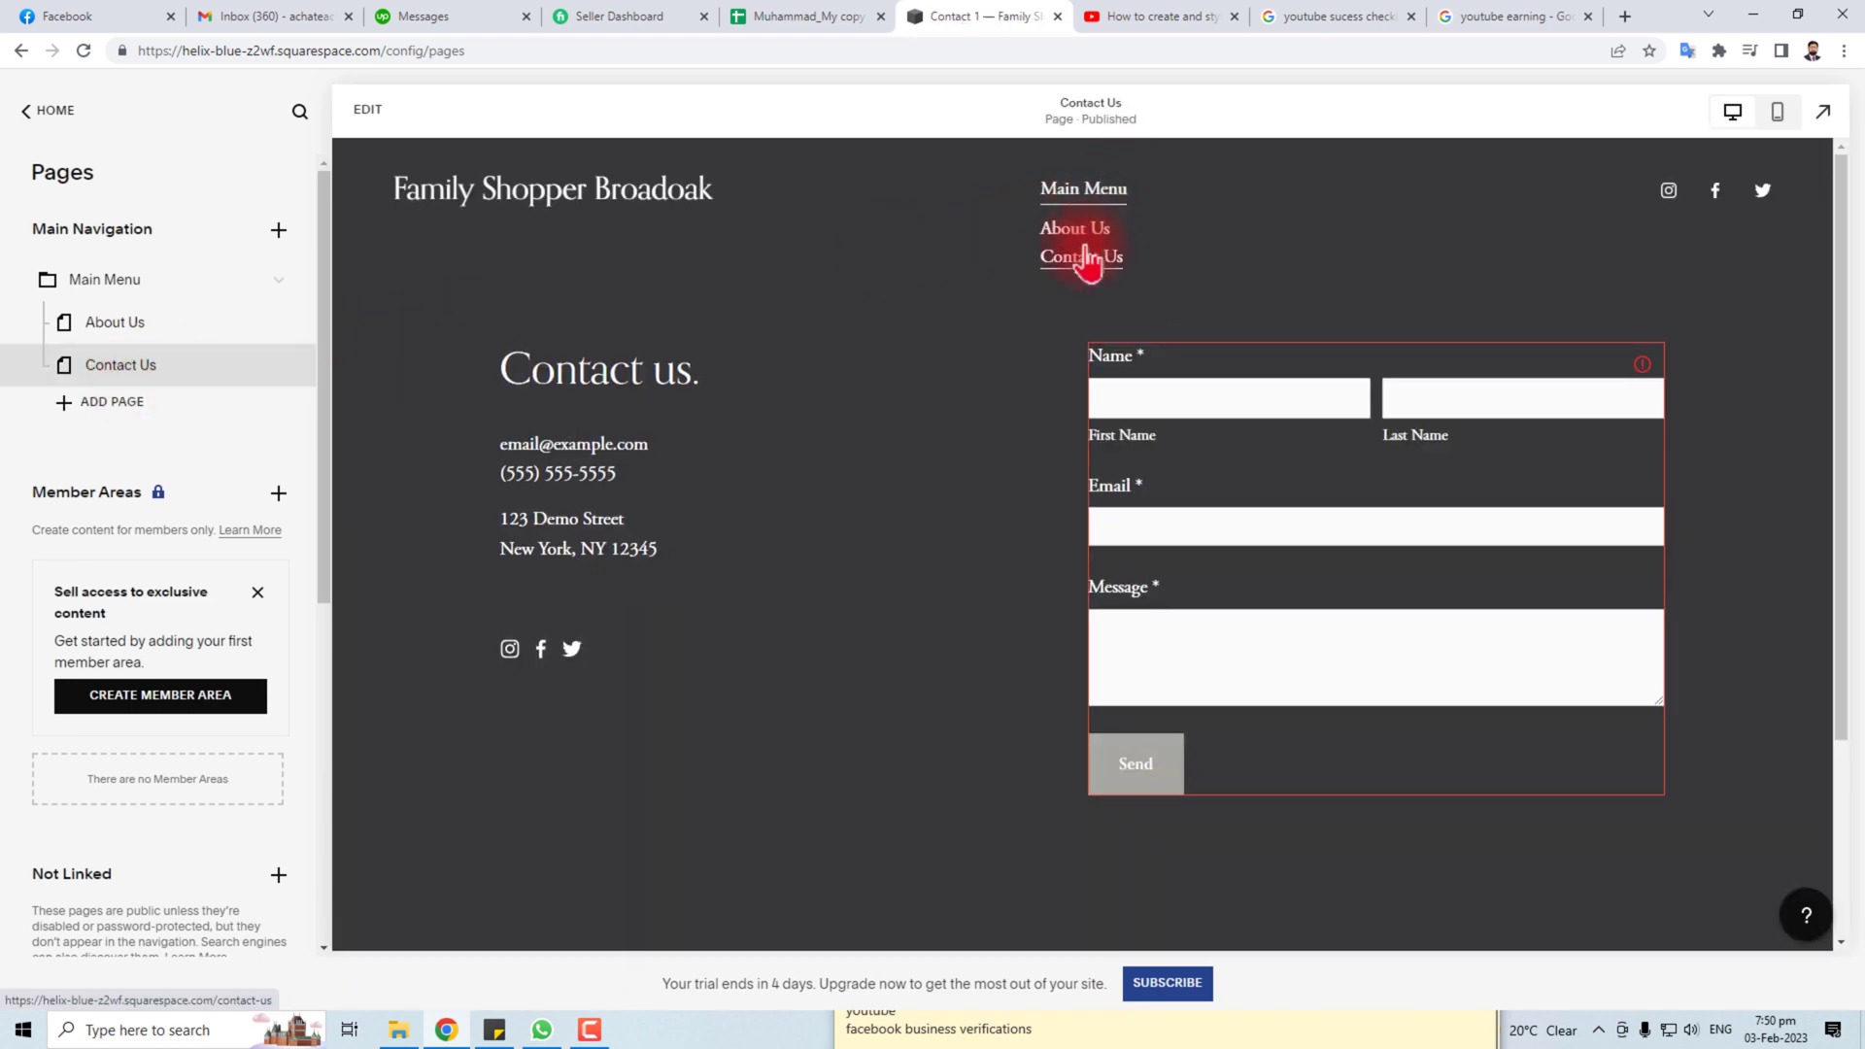
{"action": "mouse_move", "coordinate": [106, 280]}
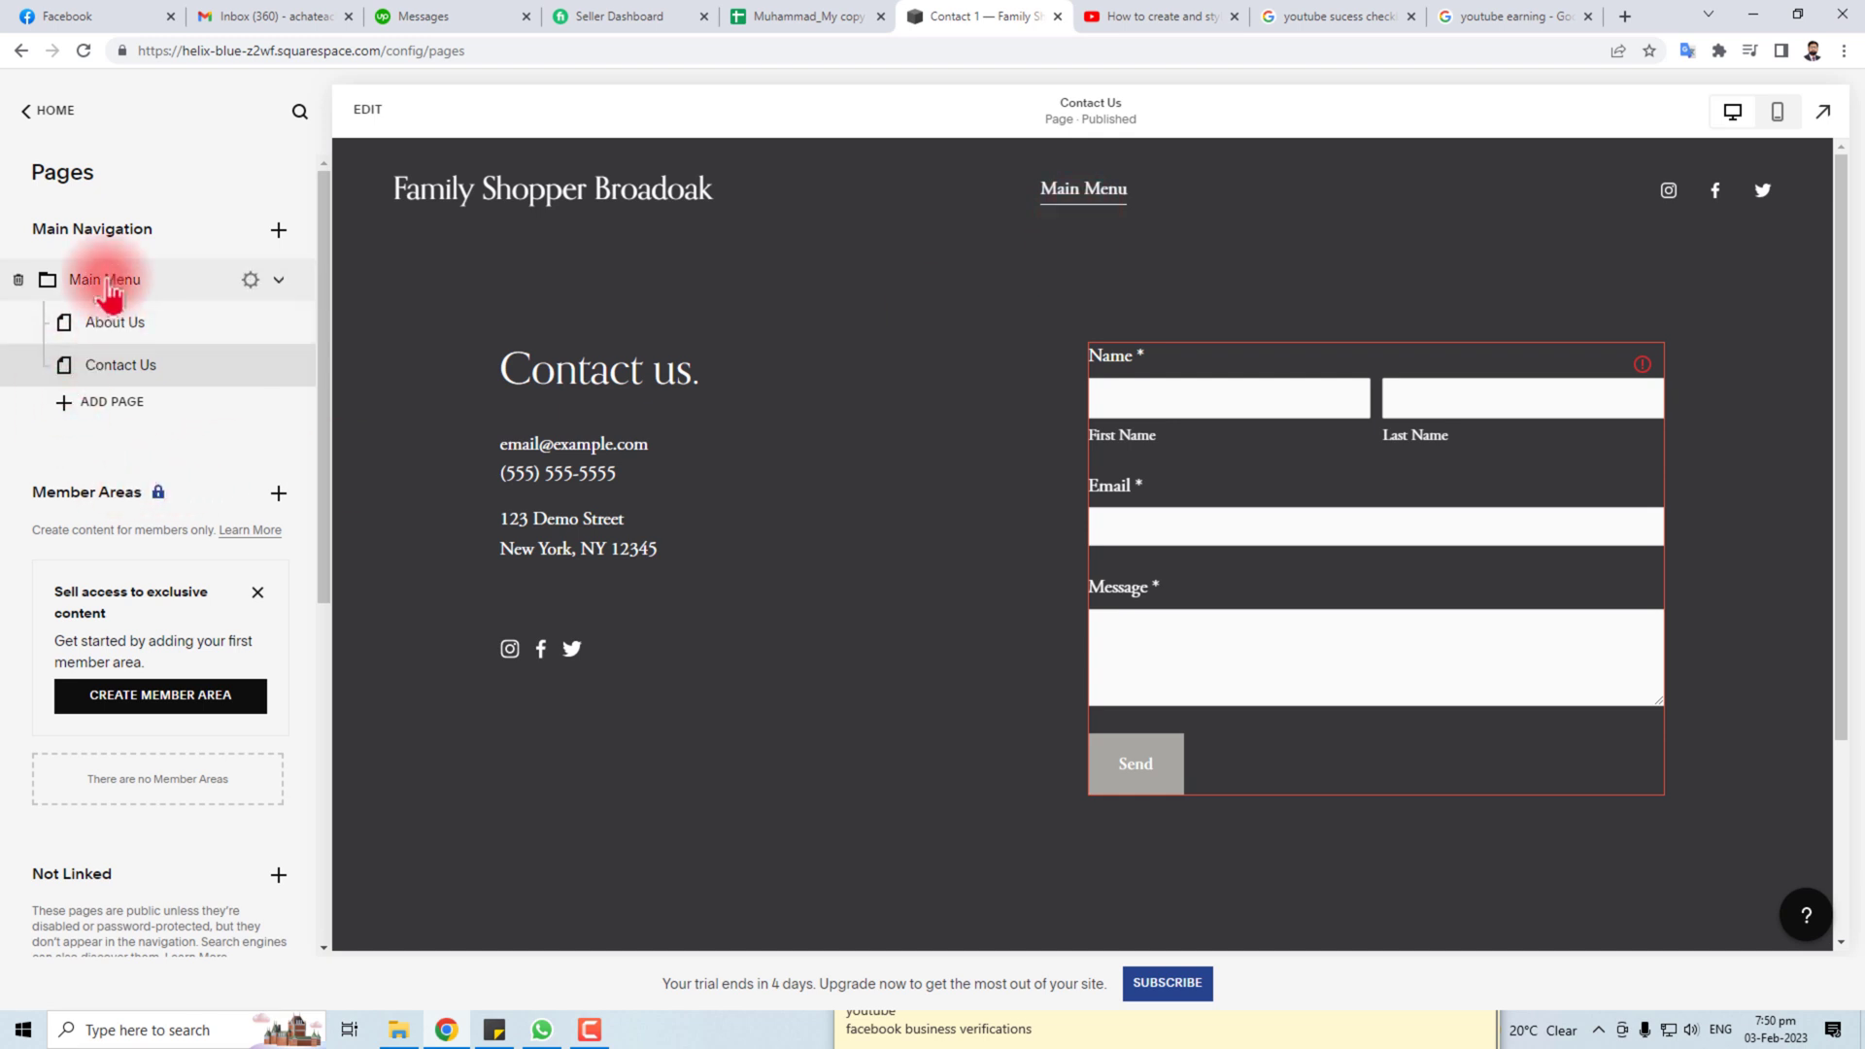
Preview the About Us page, then reopen the add-page choices under Main Menu
{"action": "left_click", "coordinate": [111, 404]}
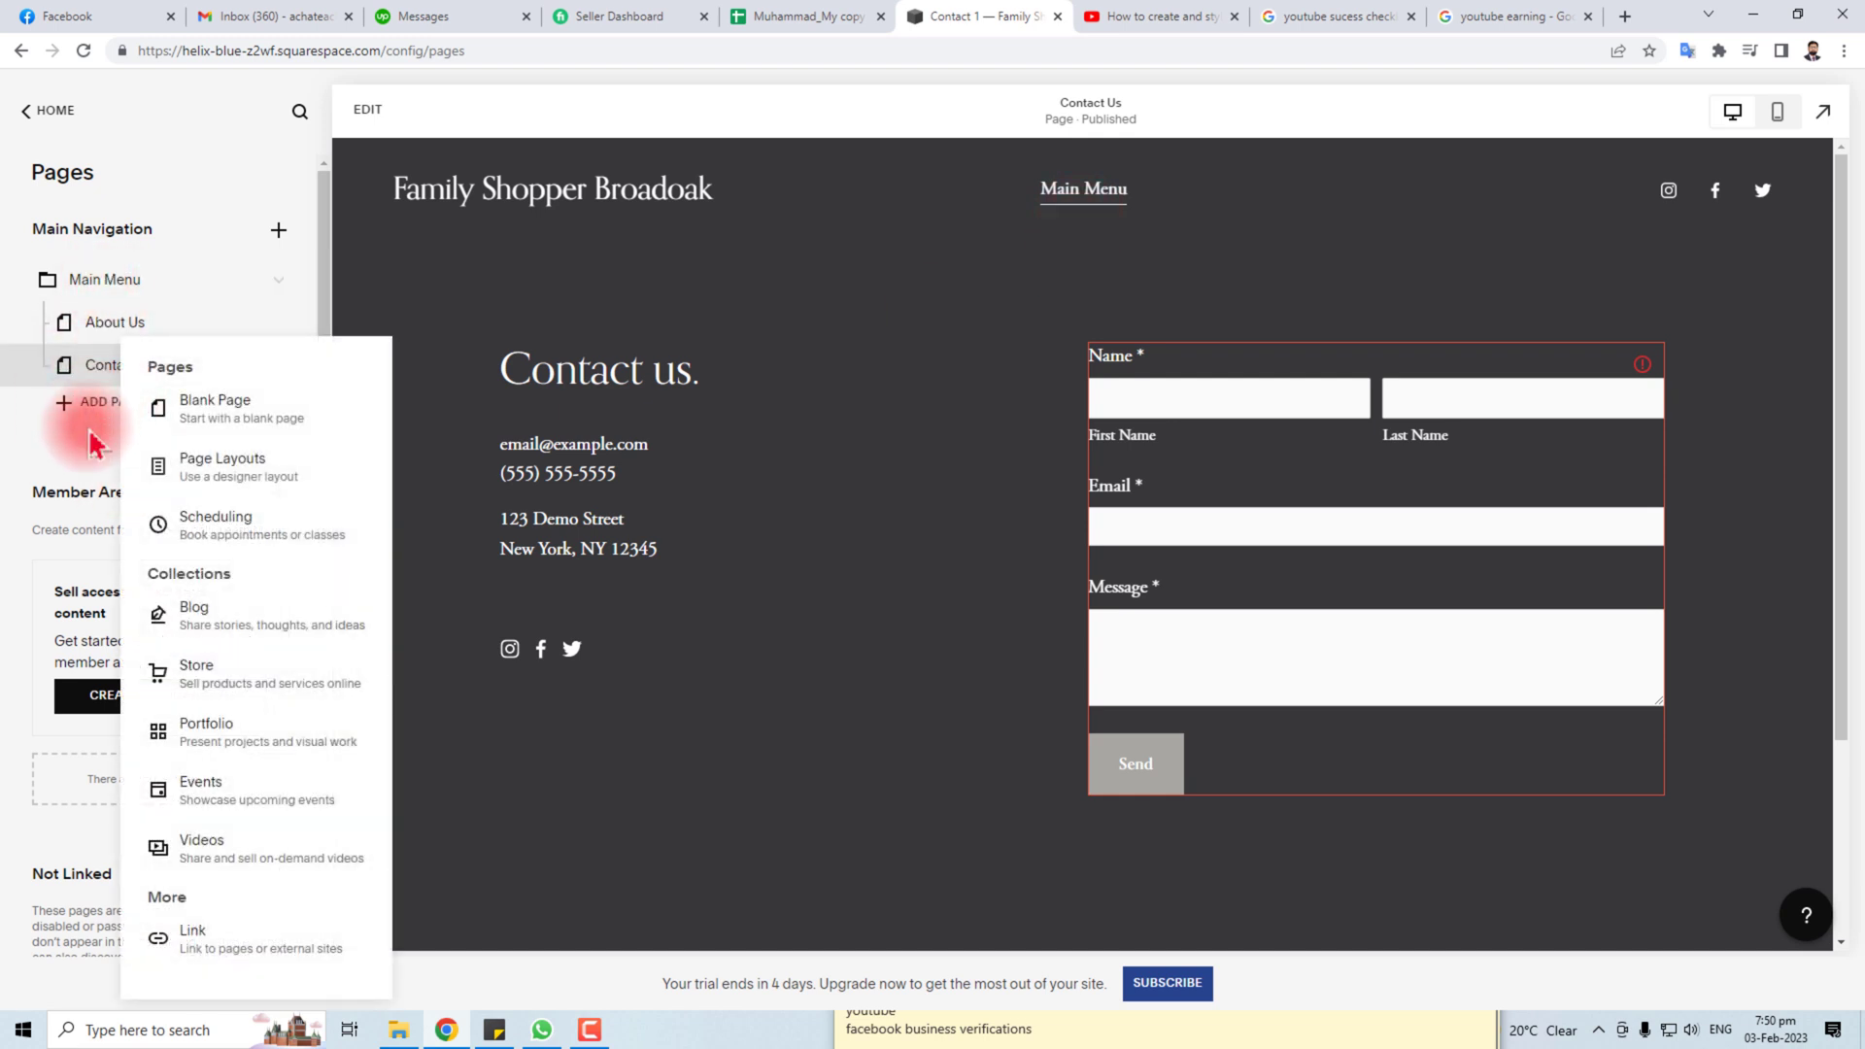
{"action": "left_click", "coordinate": [105, 405]}
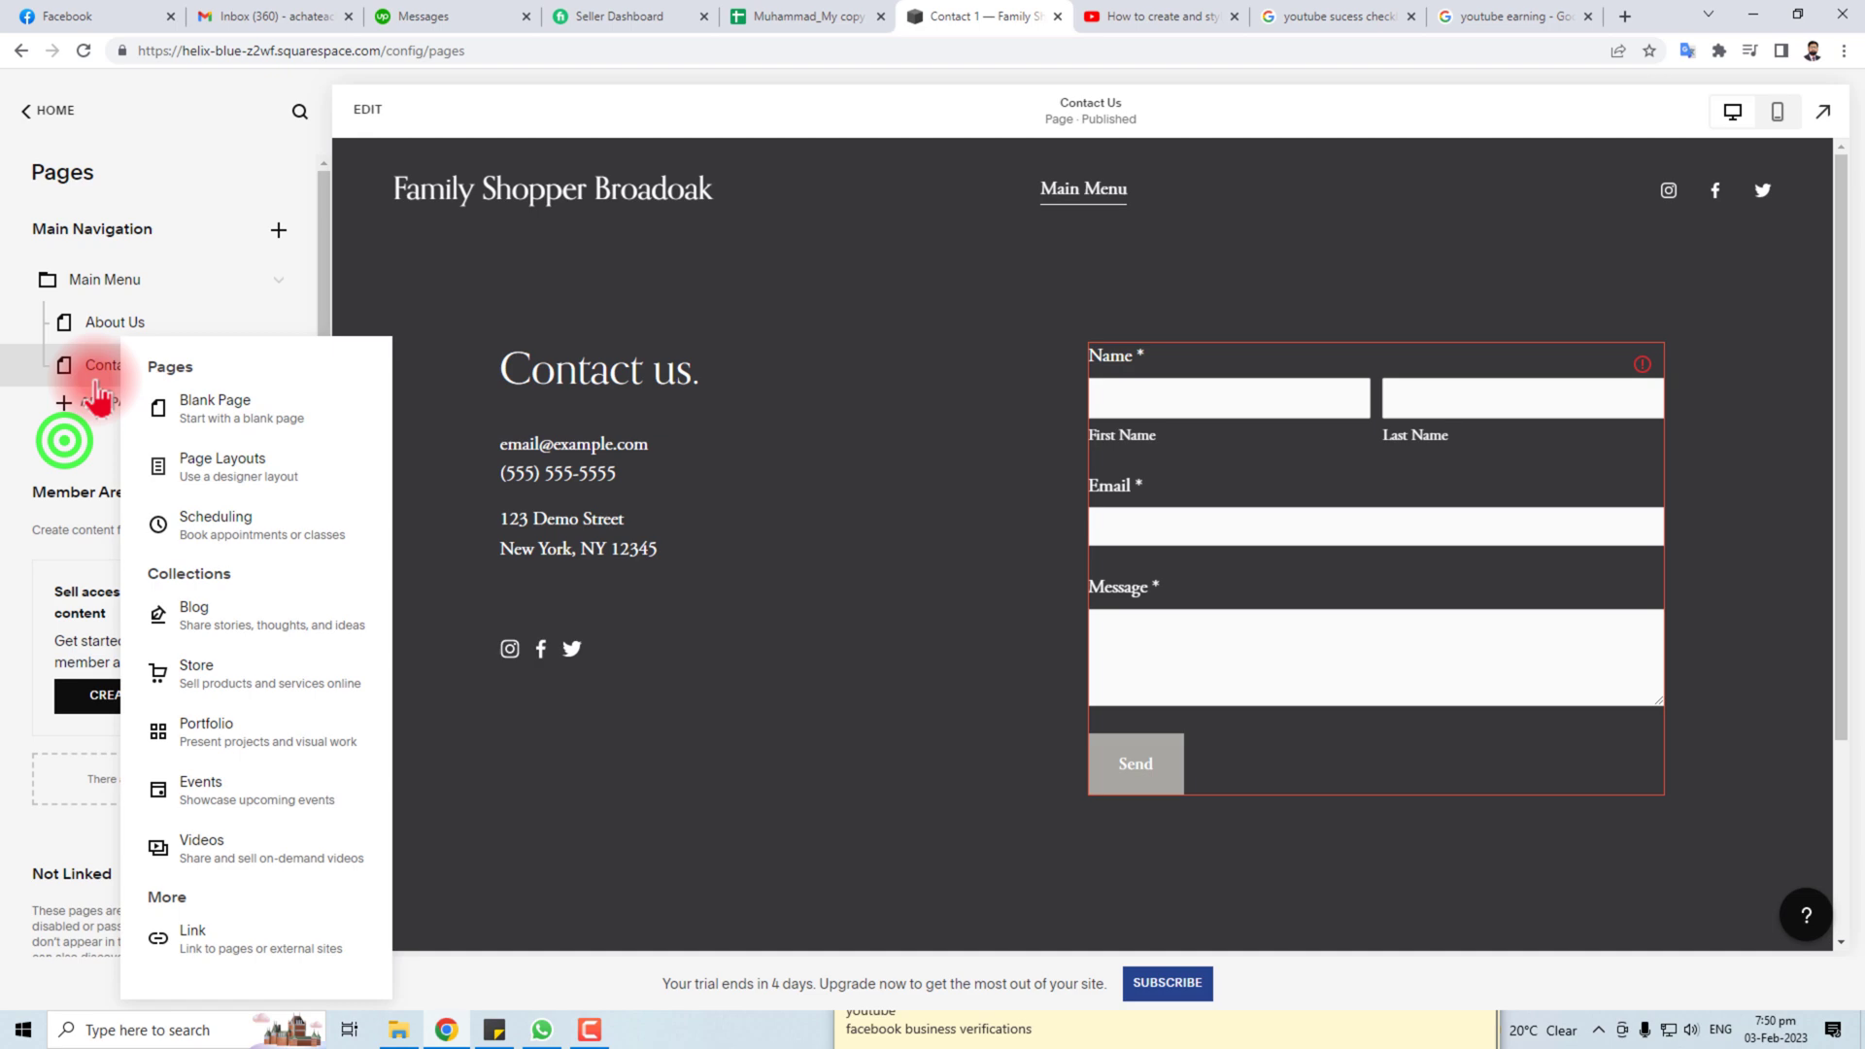
{"action": "left_click", "coordinate": [98, 291]}
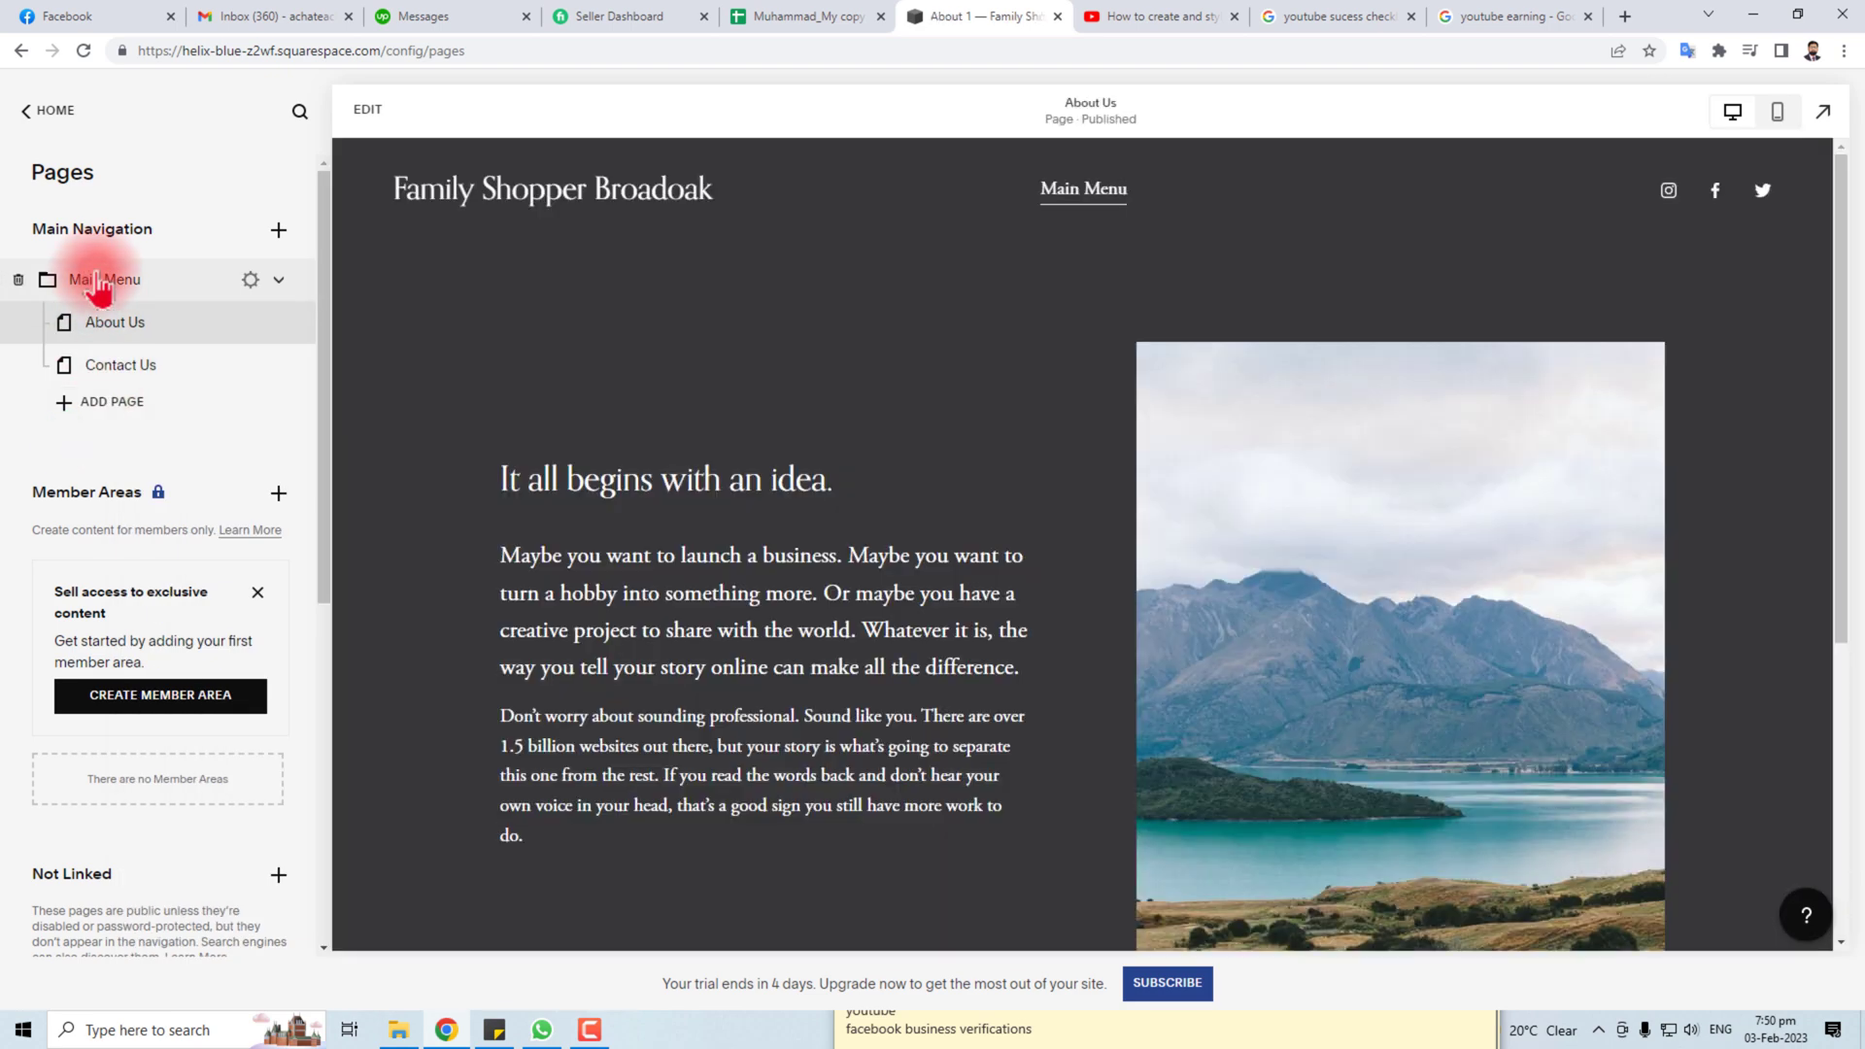
{"action": "left_click", "coordinate": [105, 406]}
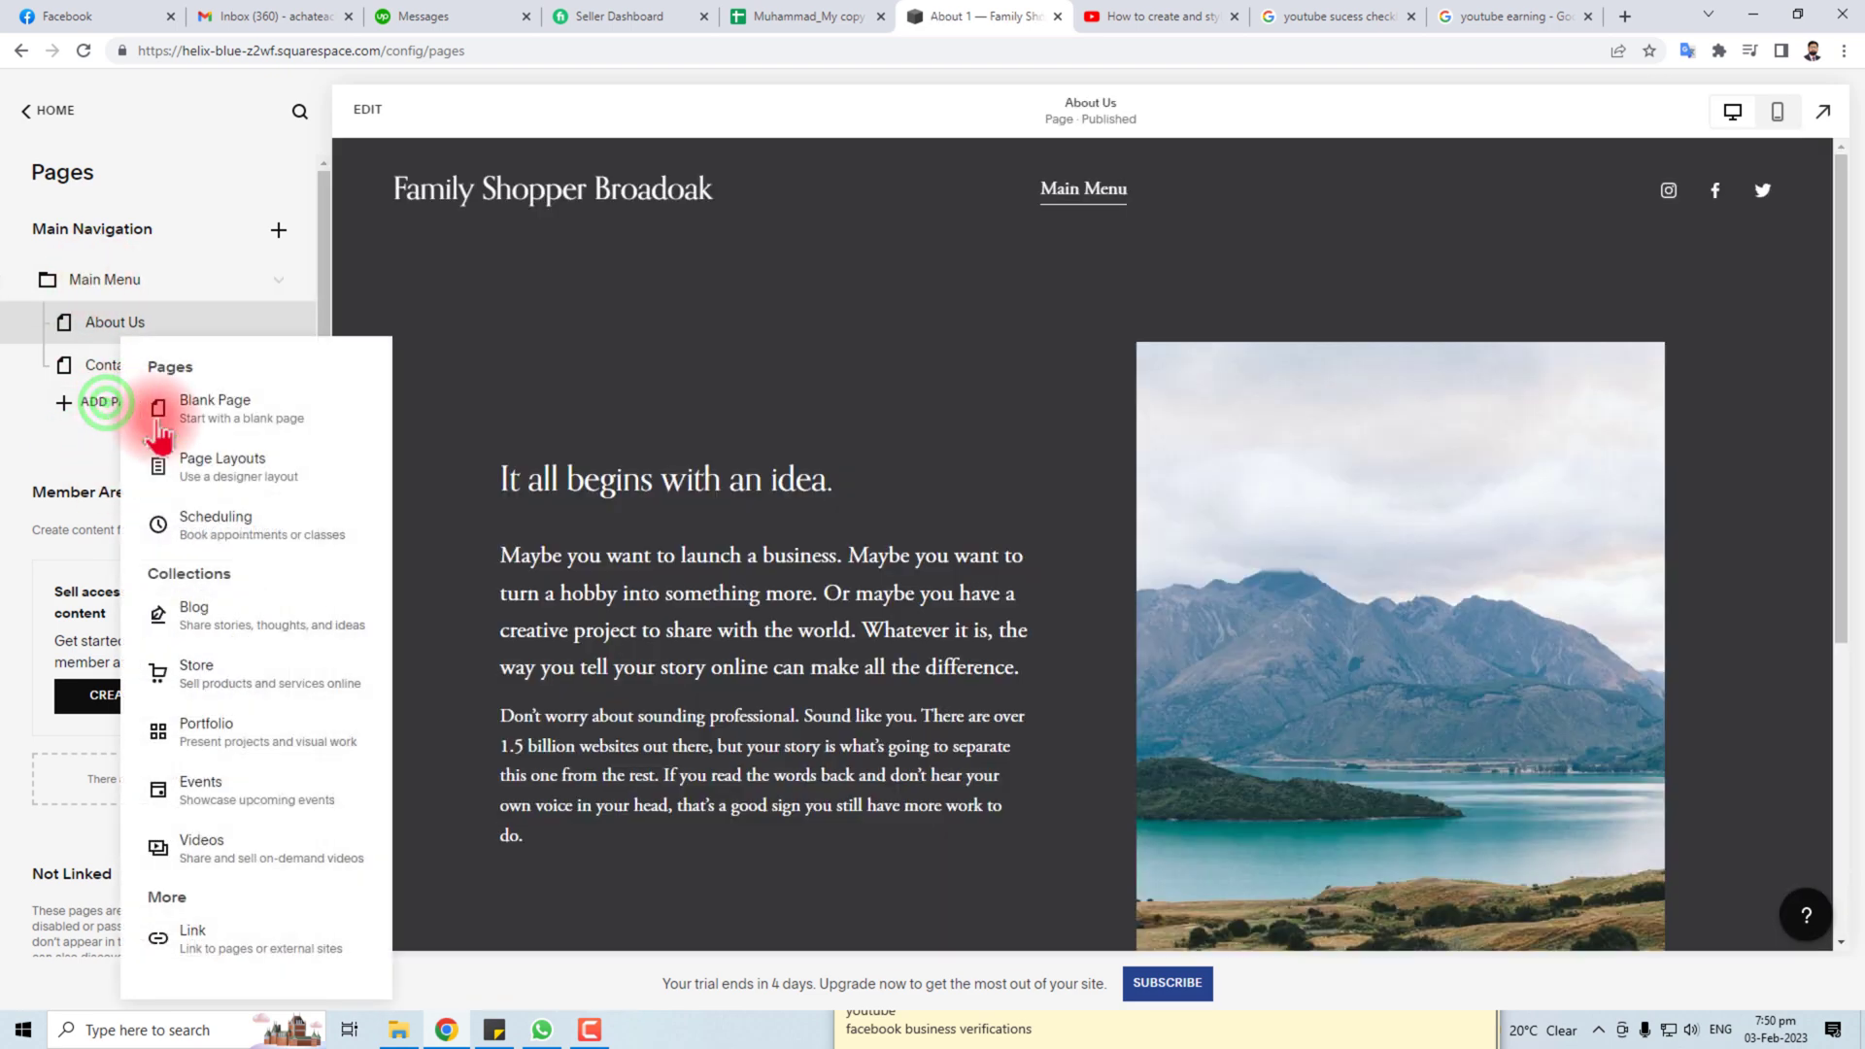
Add a Services page to the folder from a services layout, naming it 'Services'
{"action": "left_click", "coordinate": [161, 462]}
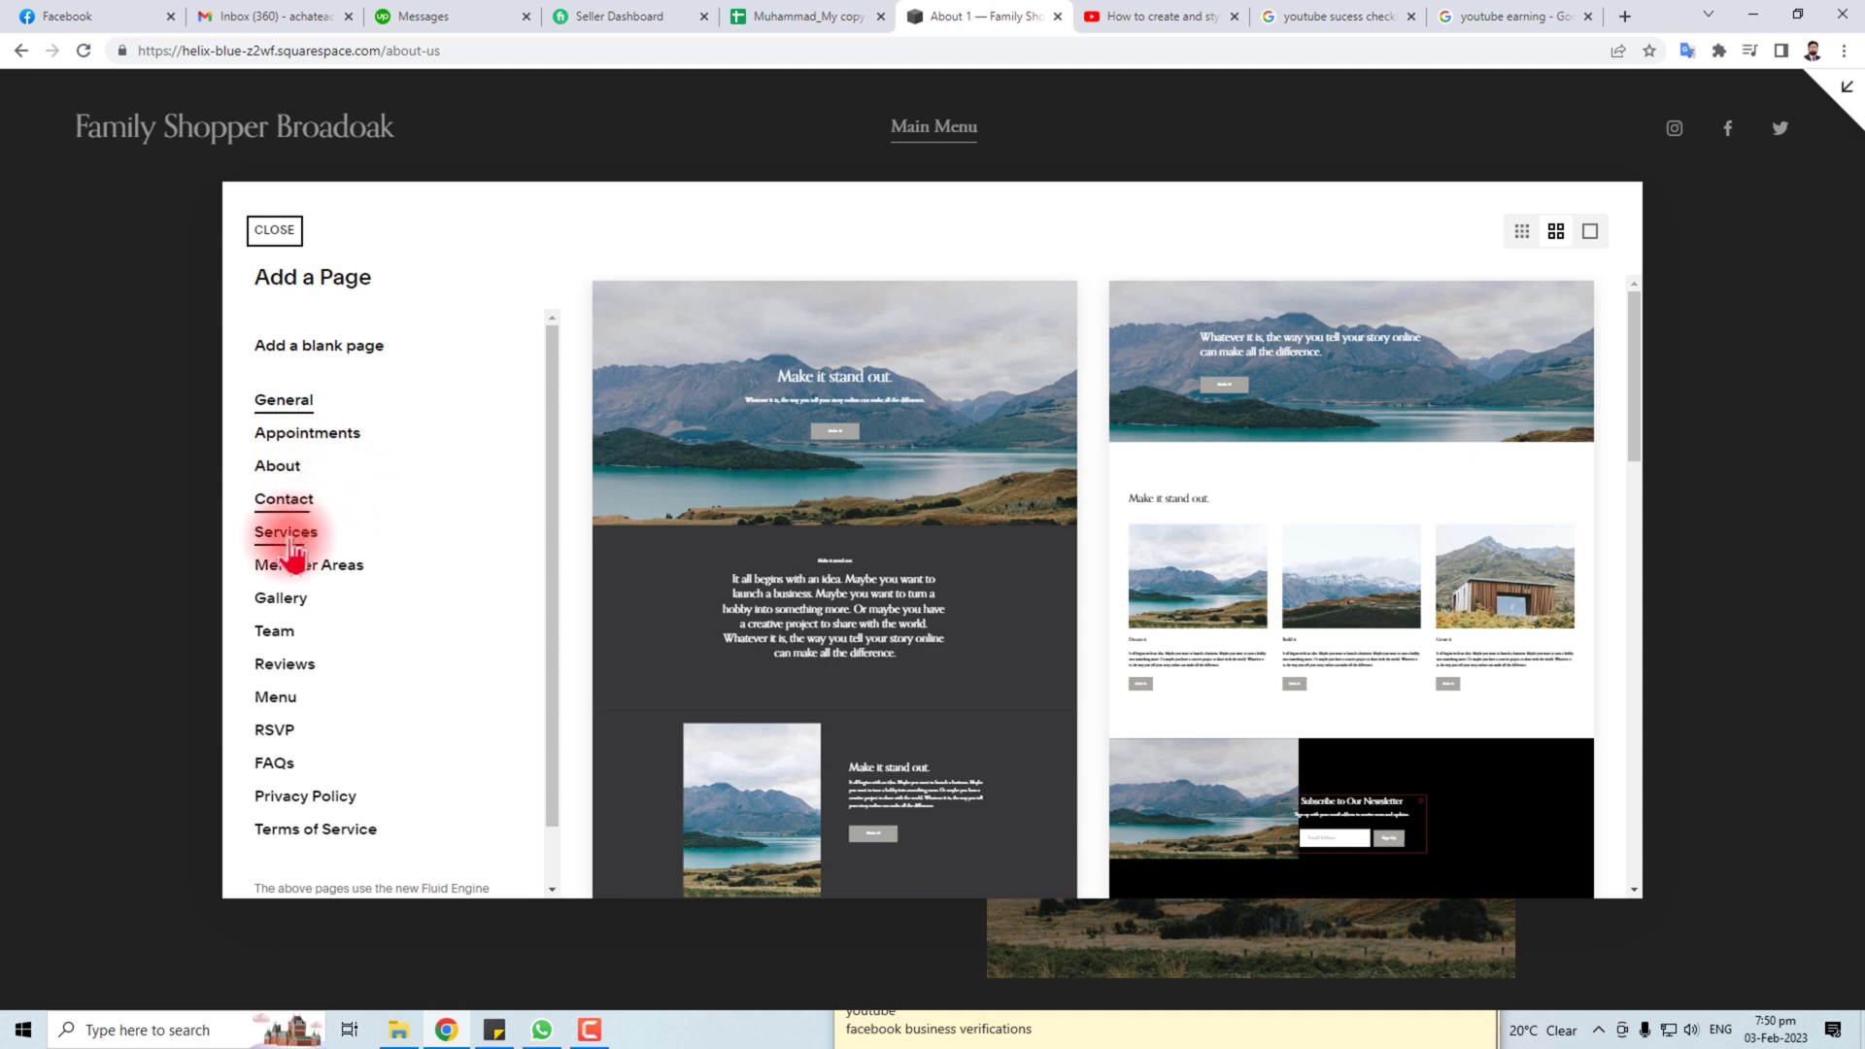
{"action": "left_click", "coordinate": [289, 537]}
{"action": "left_click", "coordinate": [911, 426]}
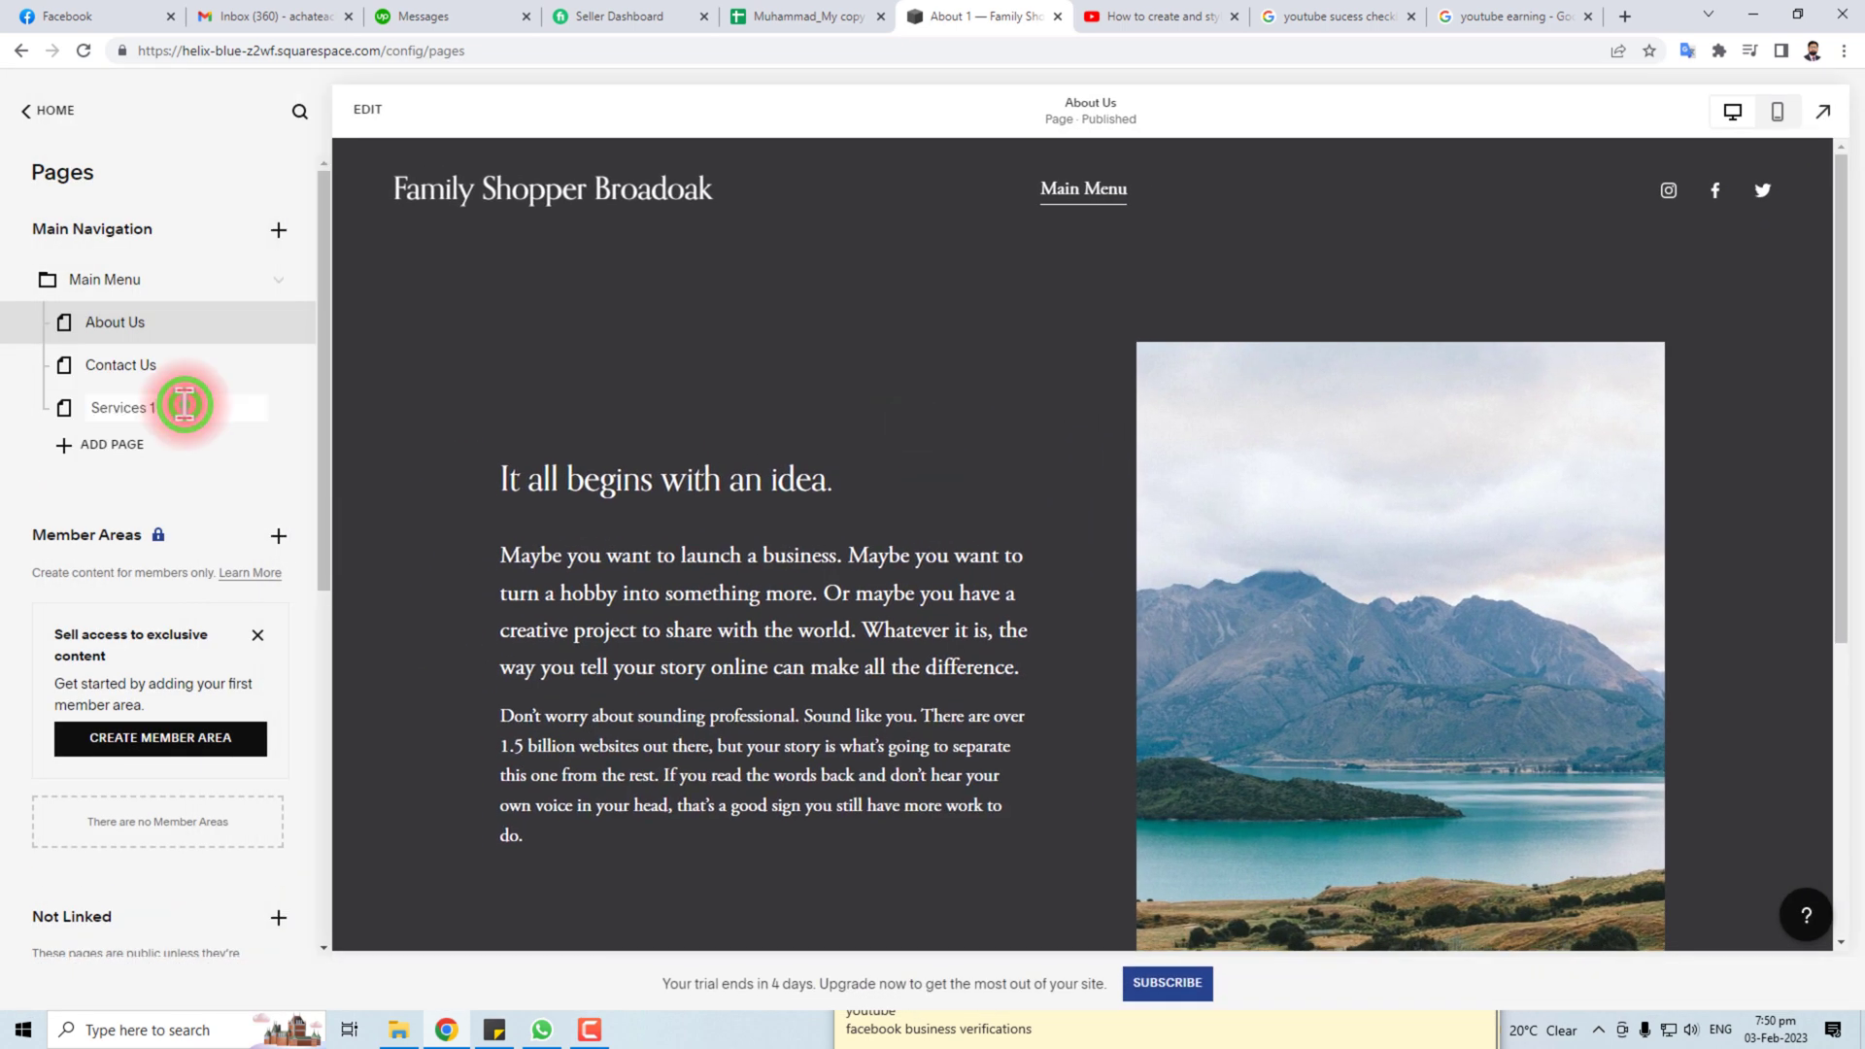
{"action": "left_click", "coordinate": [217, 448]}
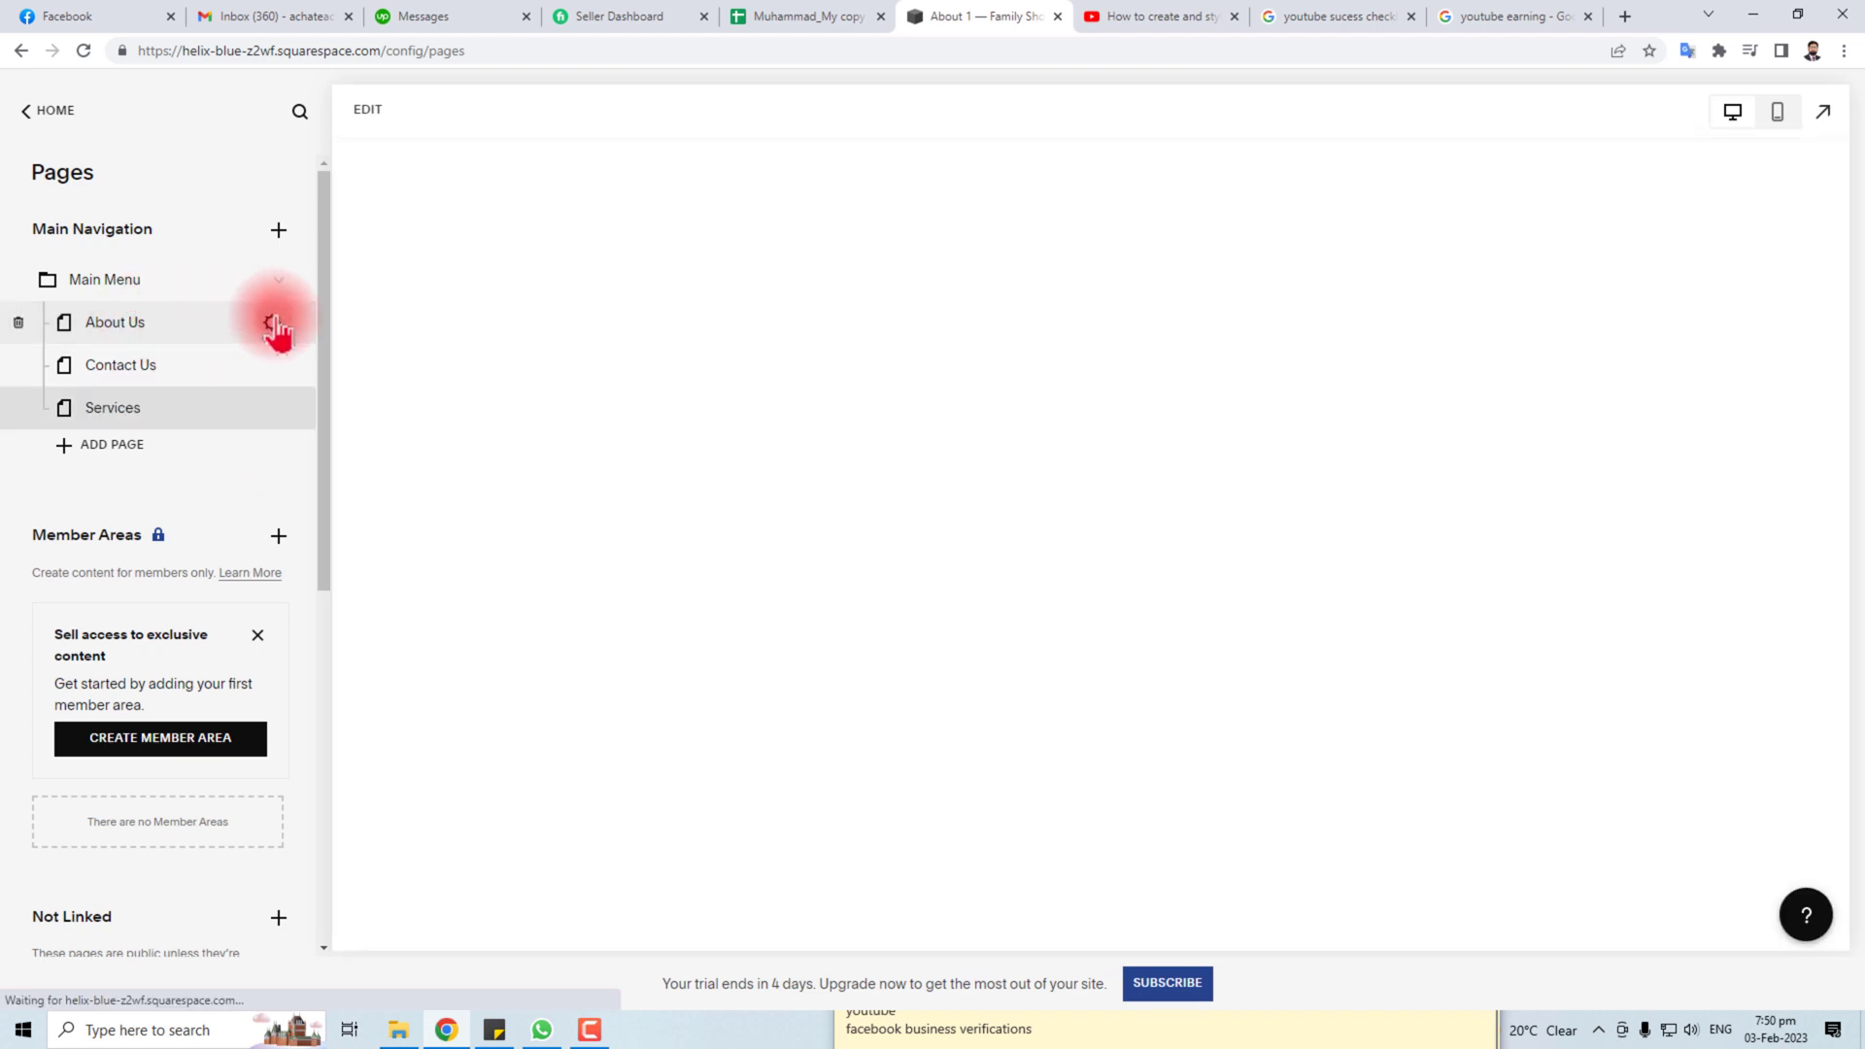
Review the About Us page's General settings — title, navigation title, URL slug and password — without changes
{"action": "left_click", "coordinate": [273, 324]}
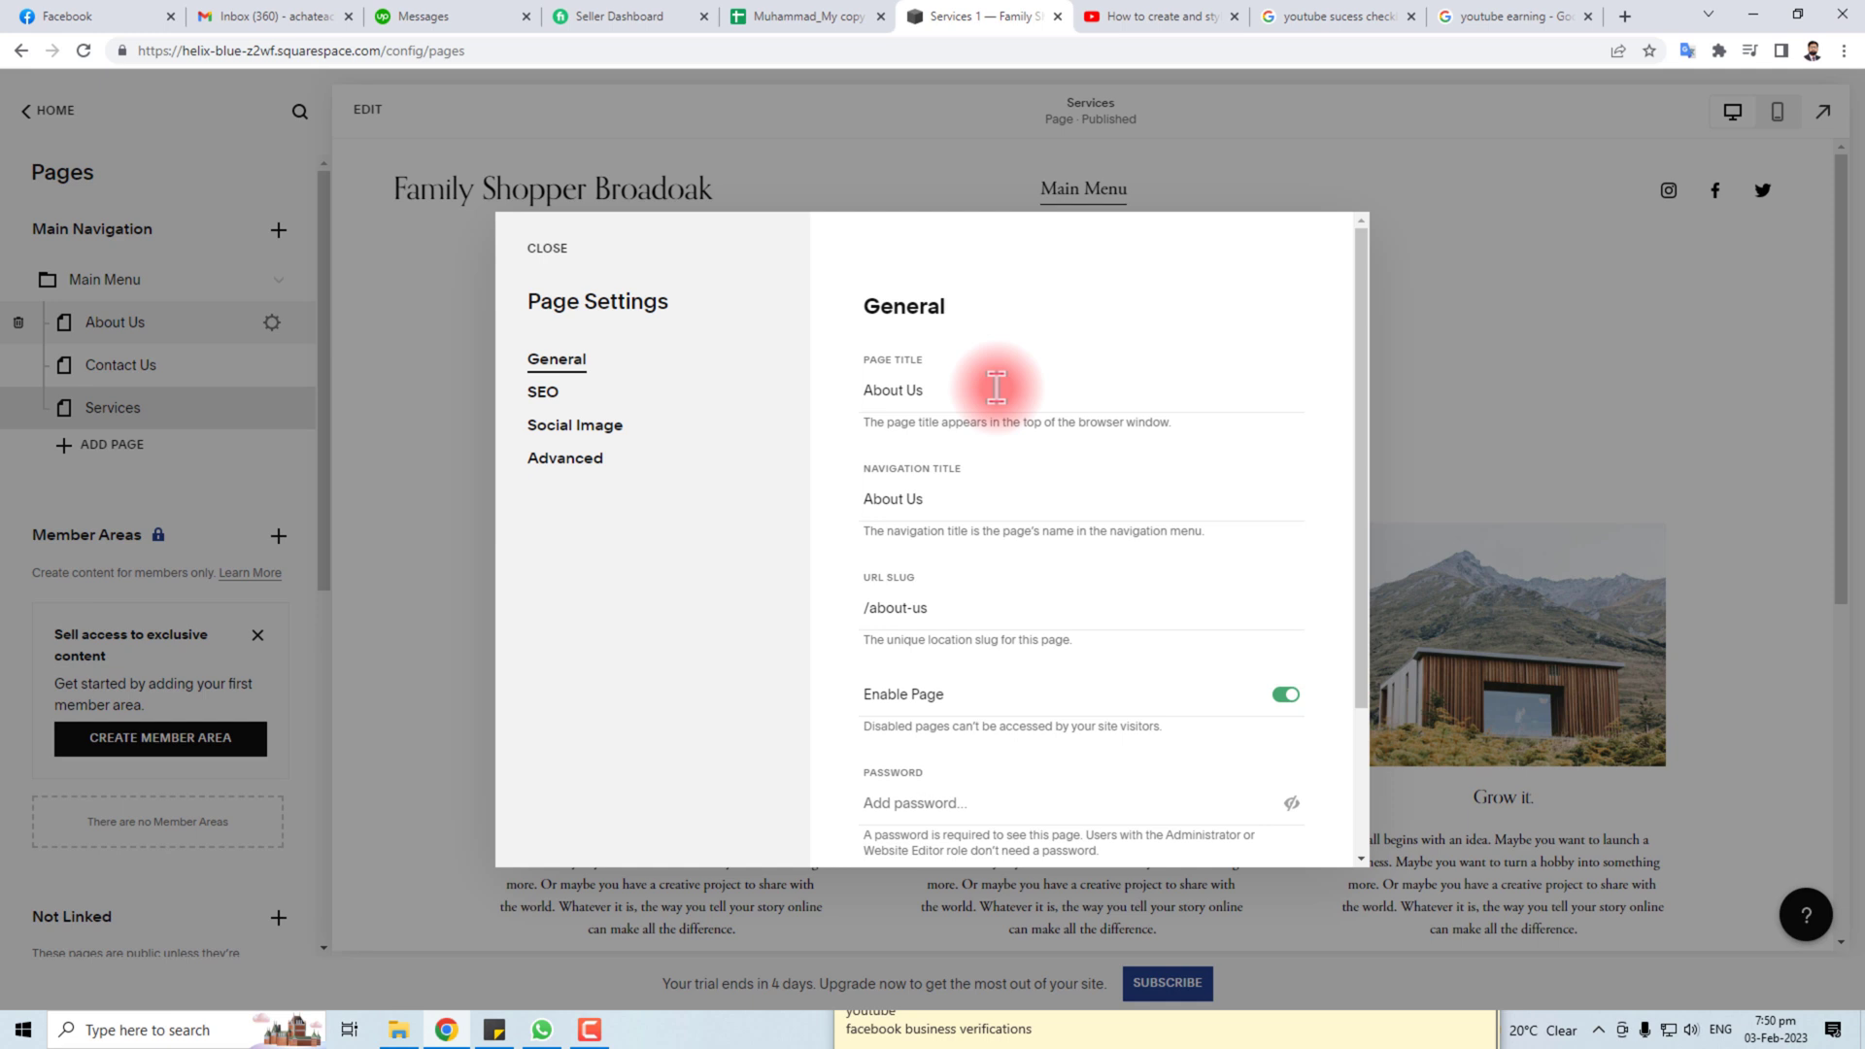
{"action": "triple_click", "coordinate": [996, 386]}
{"action": "left_click", "coordinate": [978, 496]}
{"action": "double_click", "coordinate": [981, 497]}
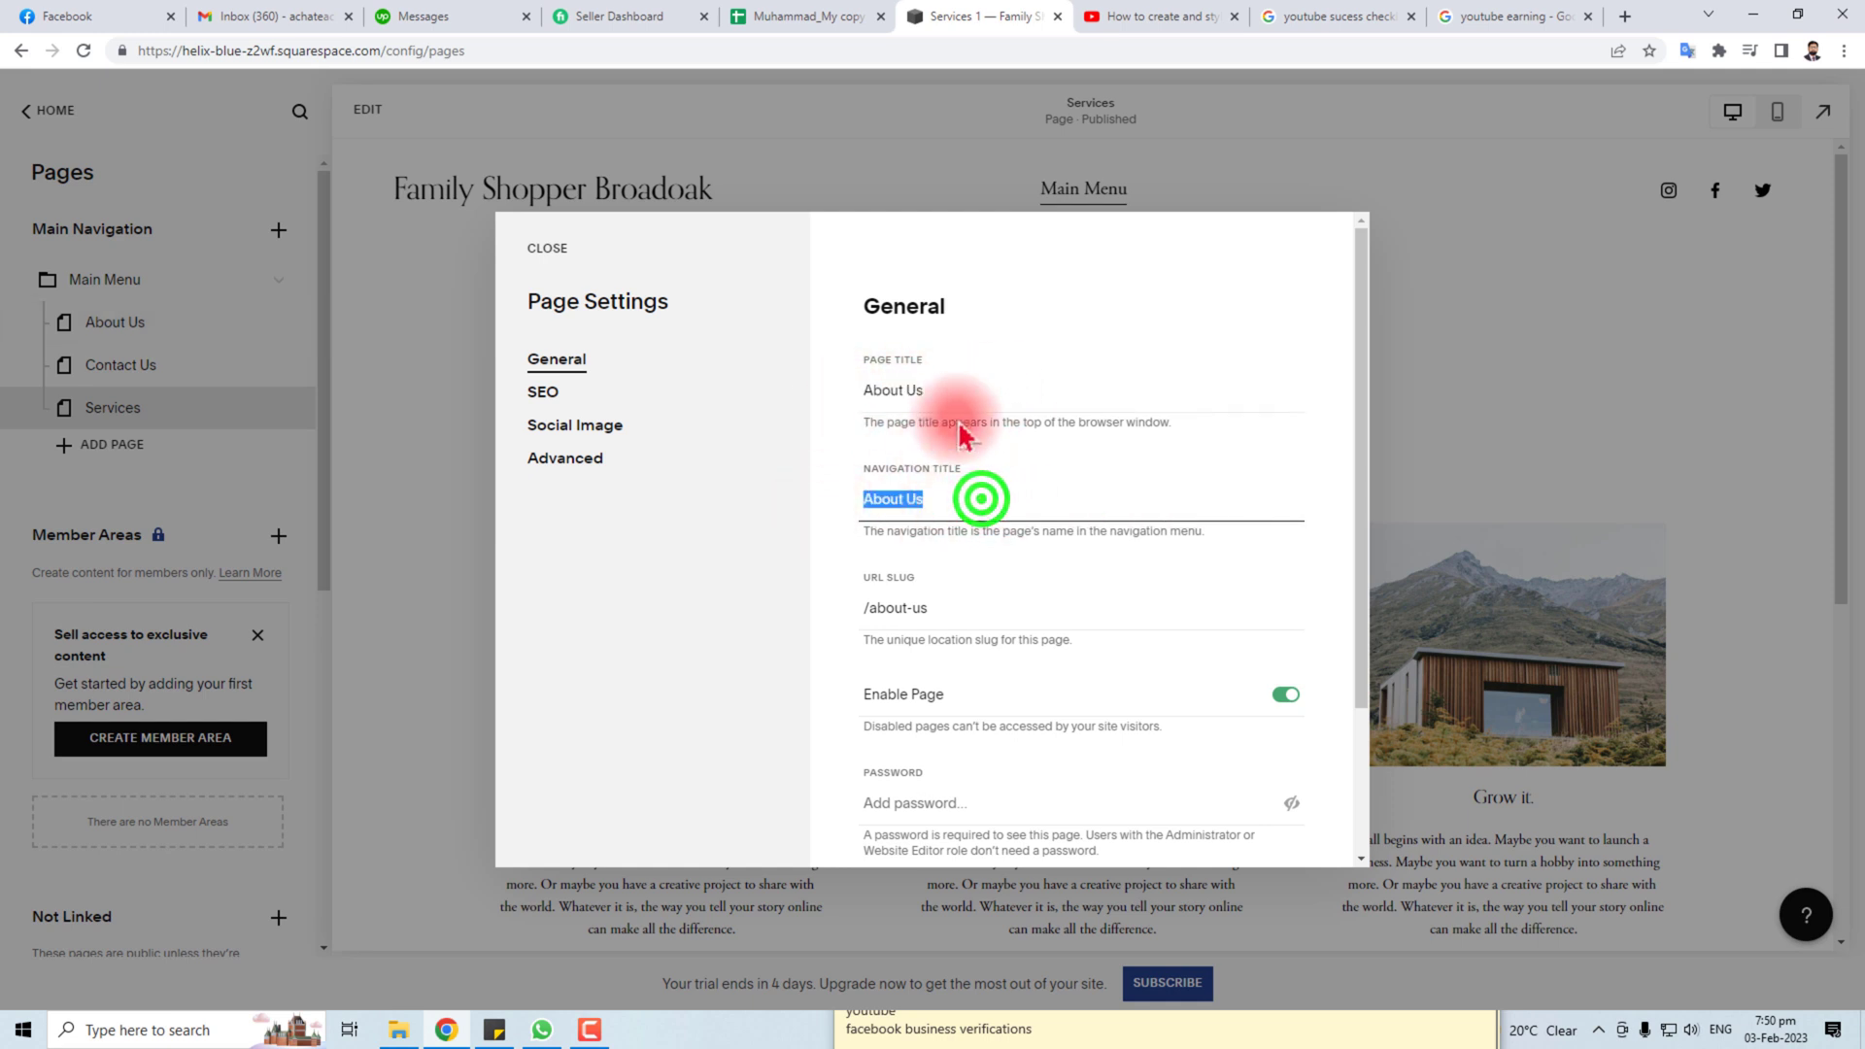
{"action": "triple_click", "coordinate": [902, 383]}
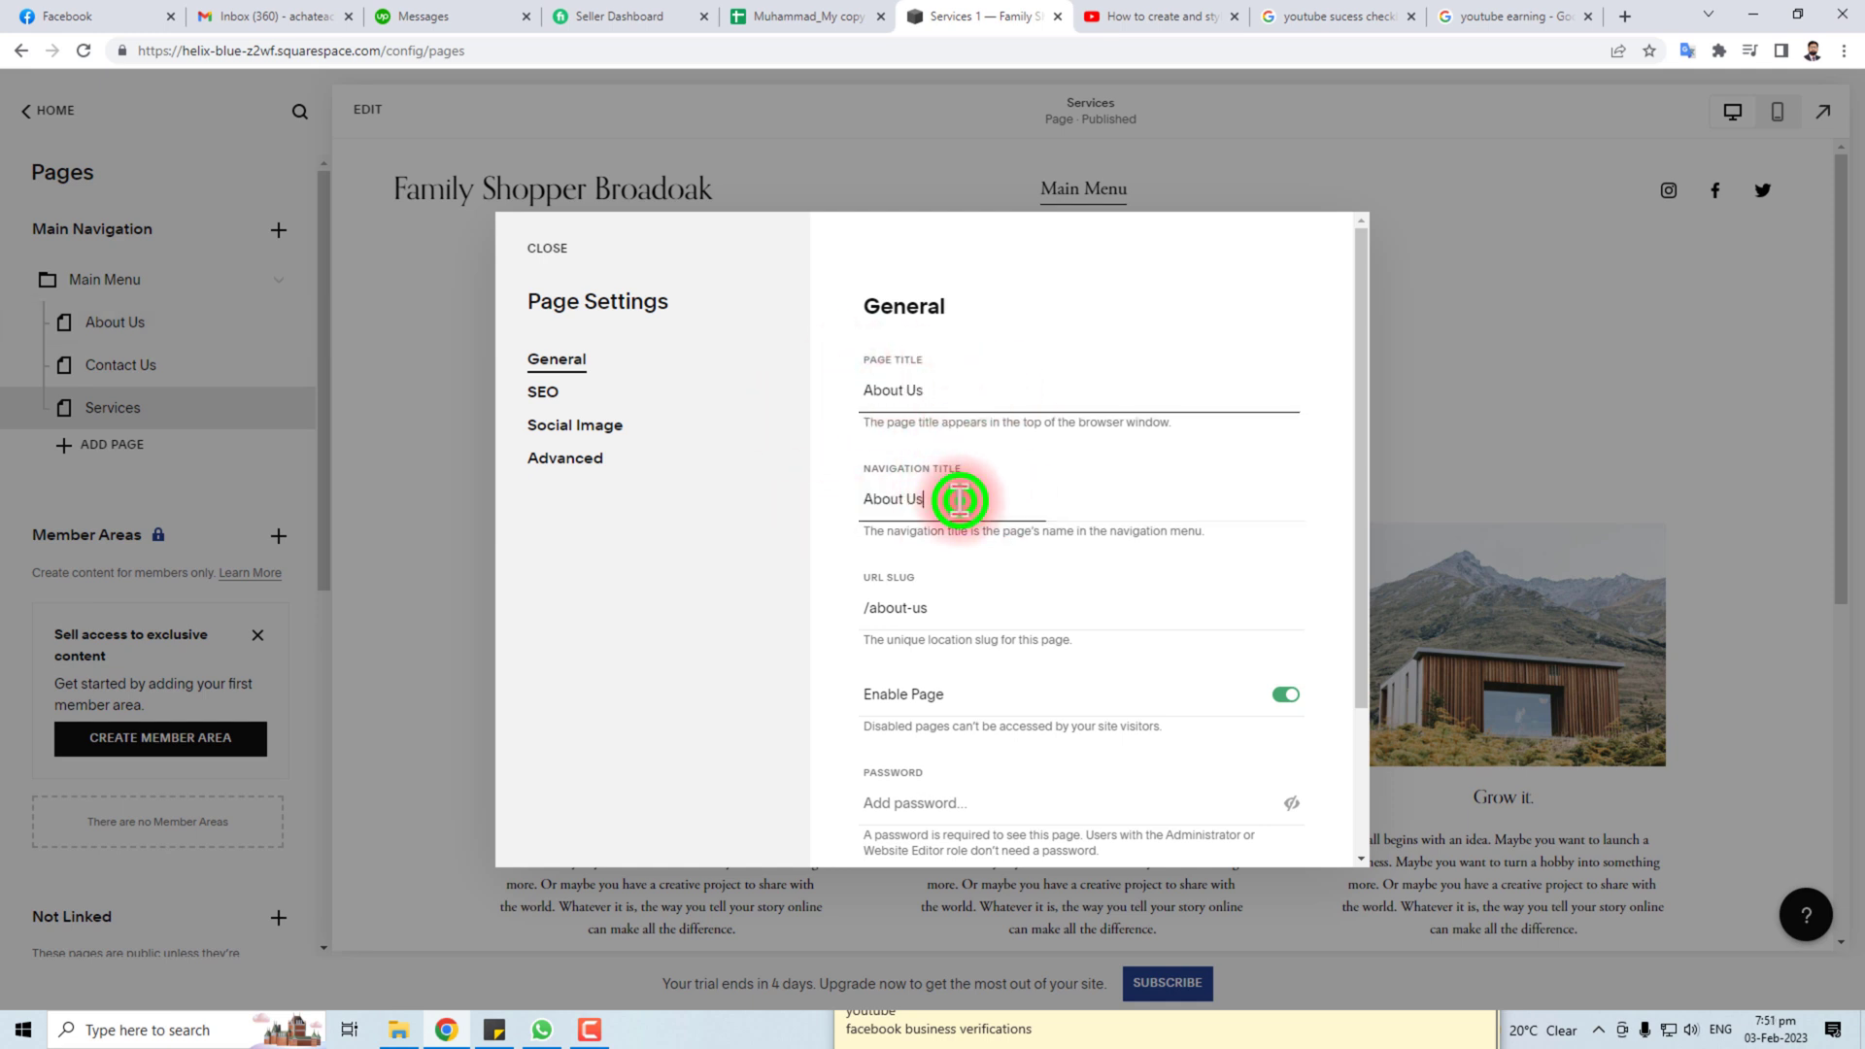
{"action": "left_click", "coordinate": [951, 609]}
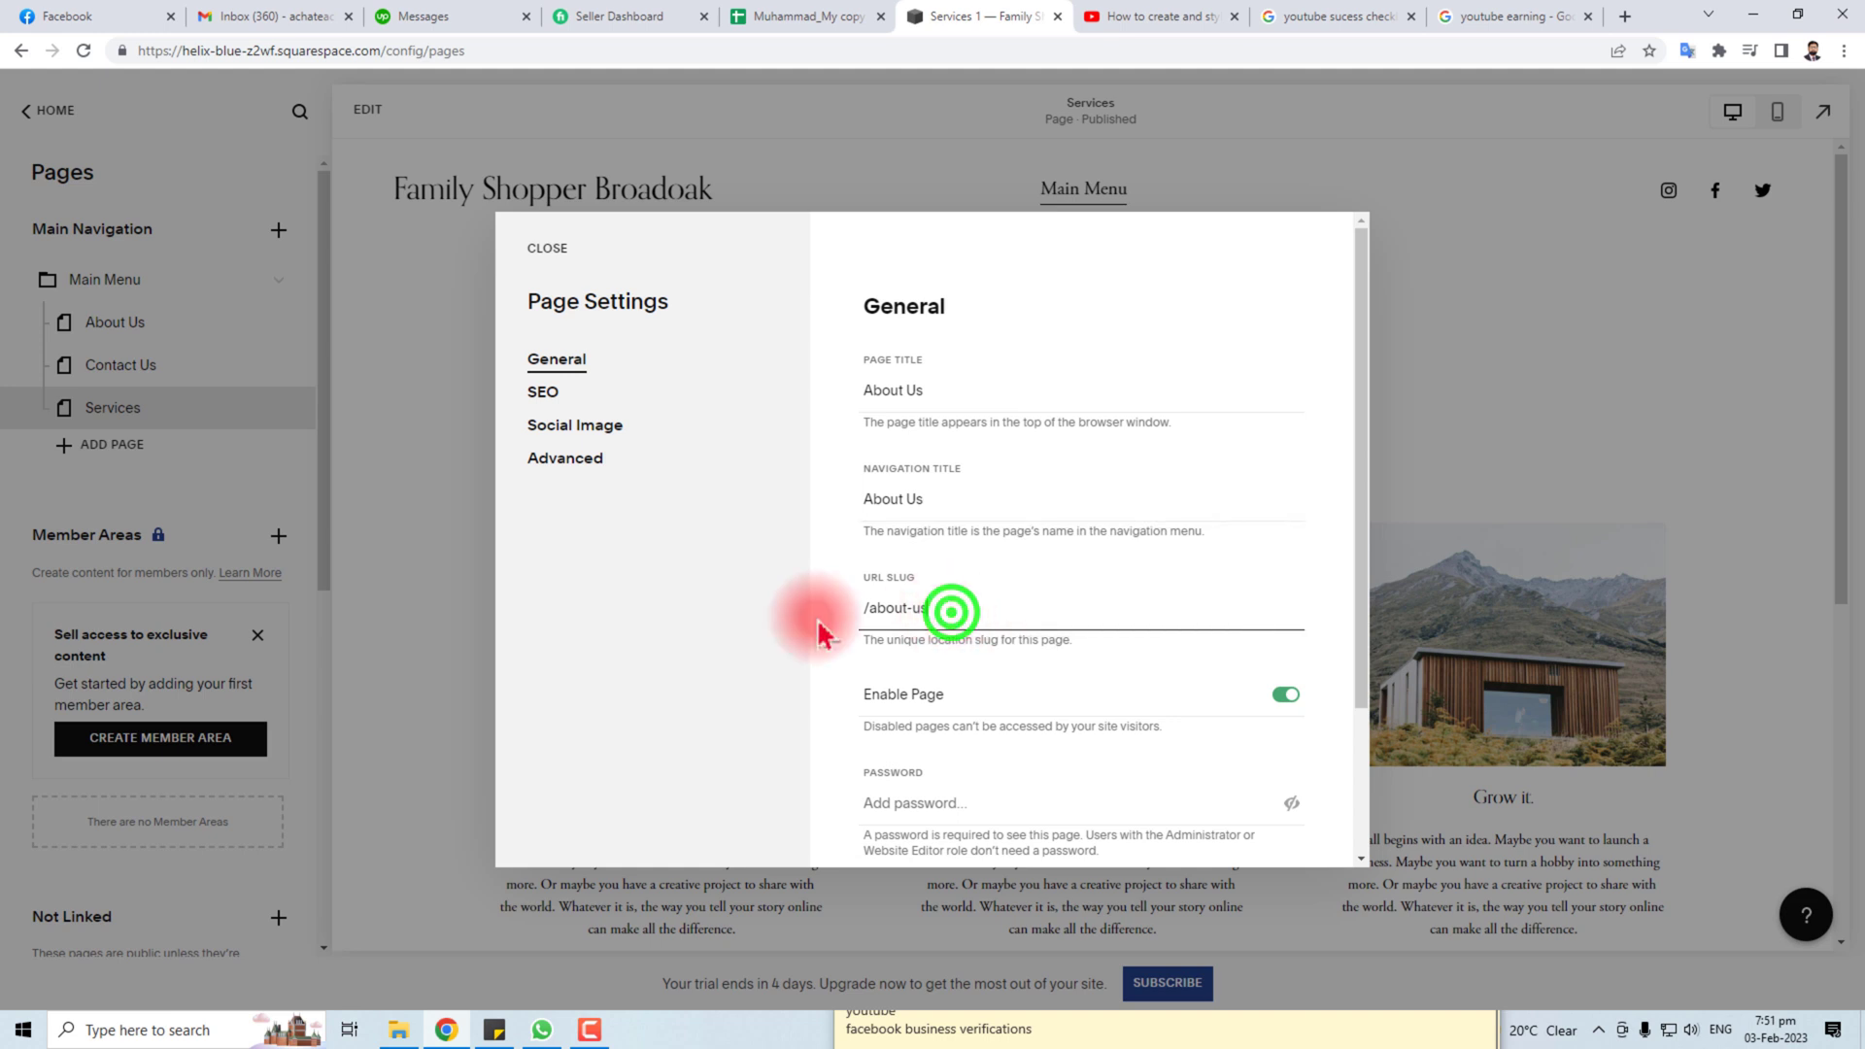
{"action": "scroll", "coordinate": [1040, 709], "scroll_direction": "down", "scroll_amount": 2}
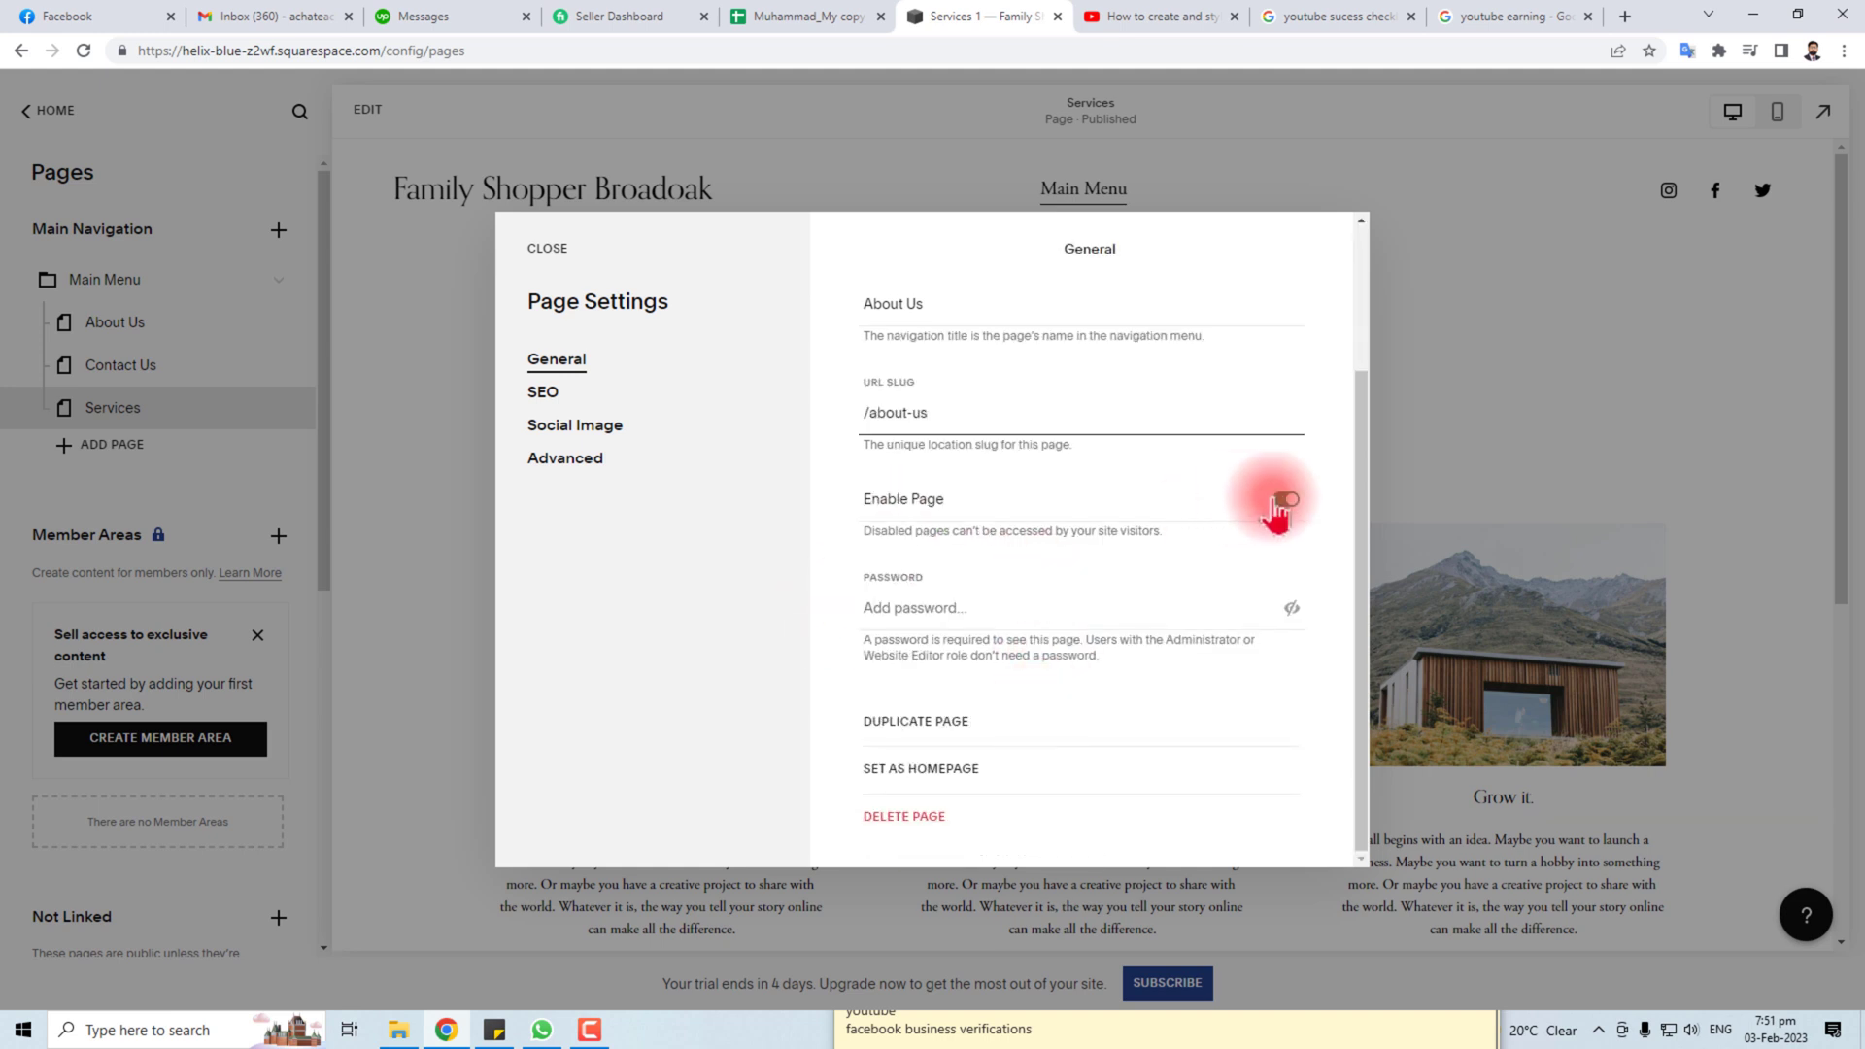
{"action": "left_click", "coordinate": [937, 606]}
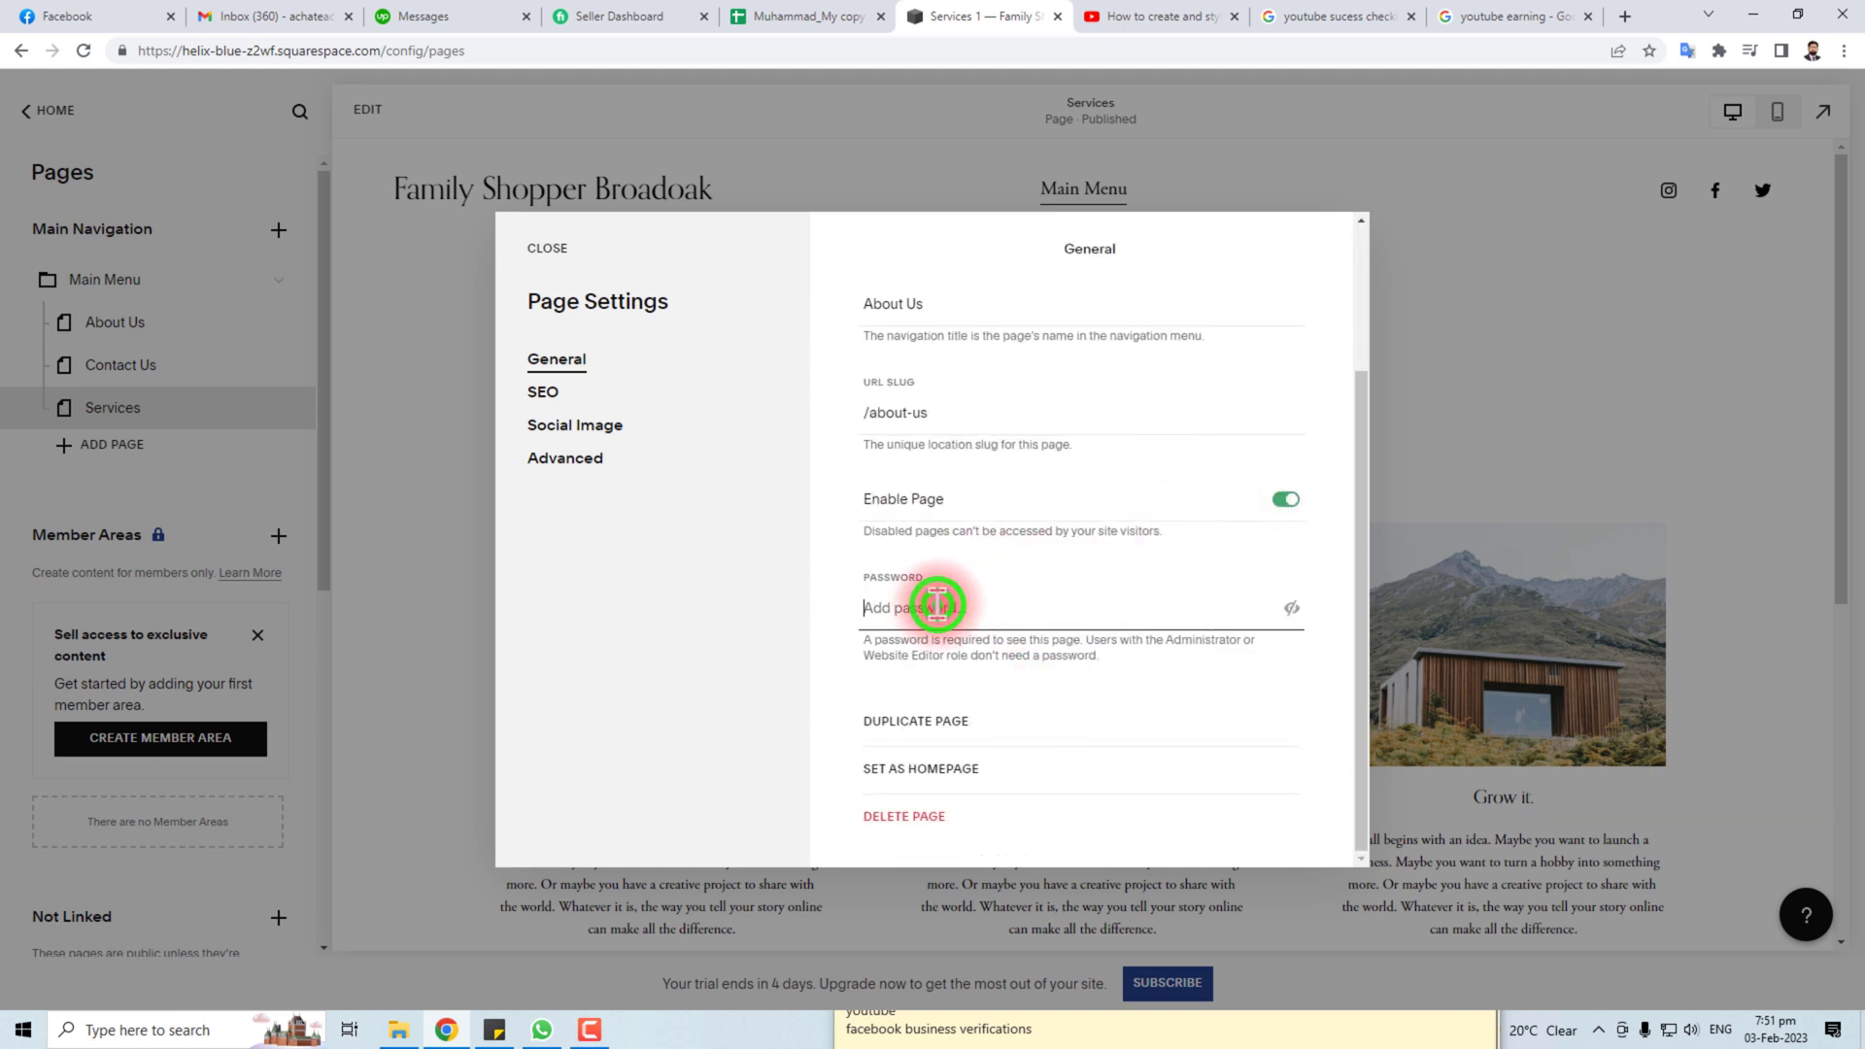
{"action": "left_click", "coordinate": [556, 373]}
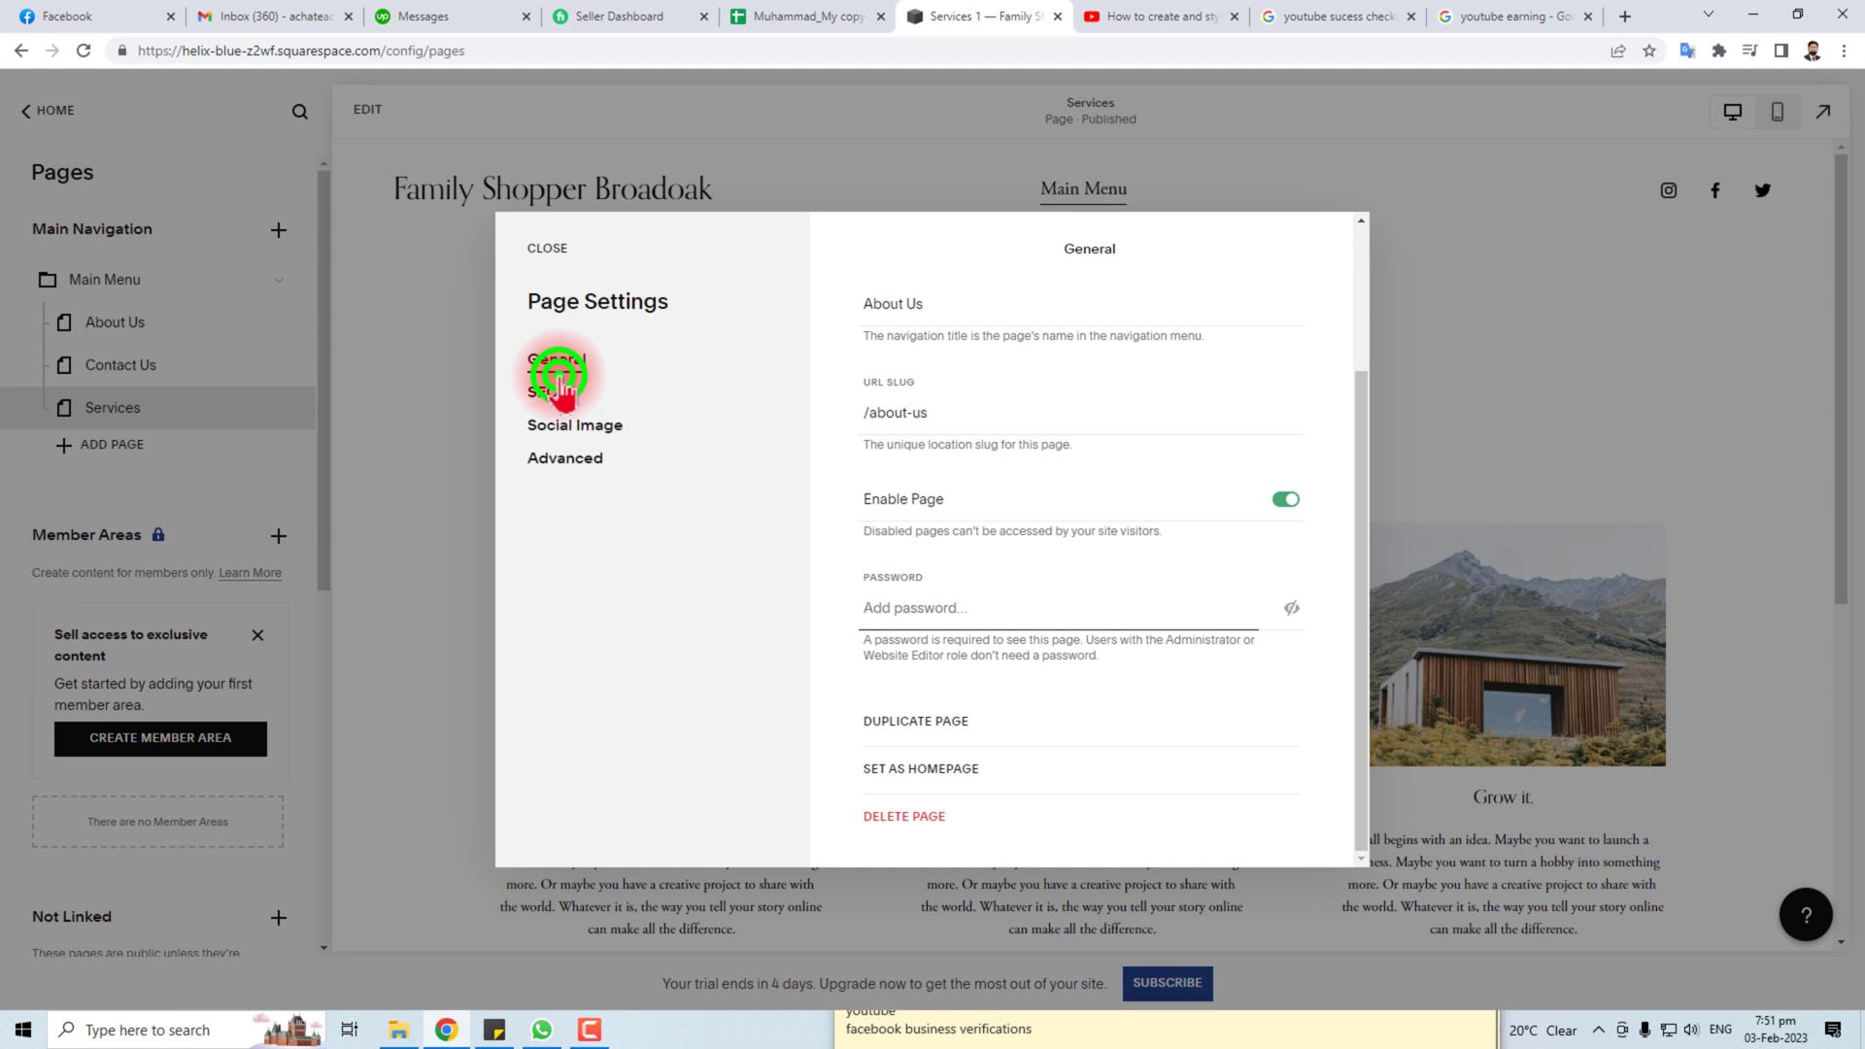
Look through the Social Image and Advanced settings, then close page settings unchanged
{"action": "left_click", "coordinate": [592, 427]}
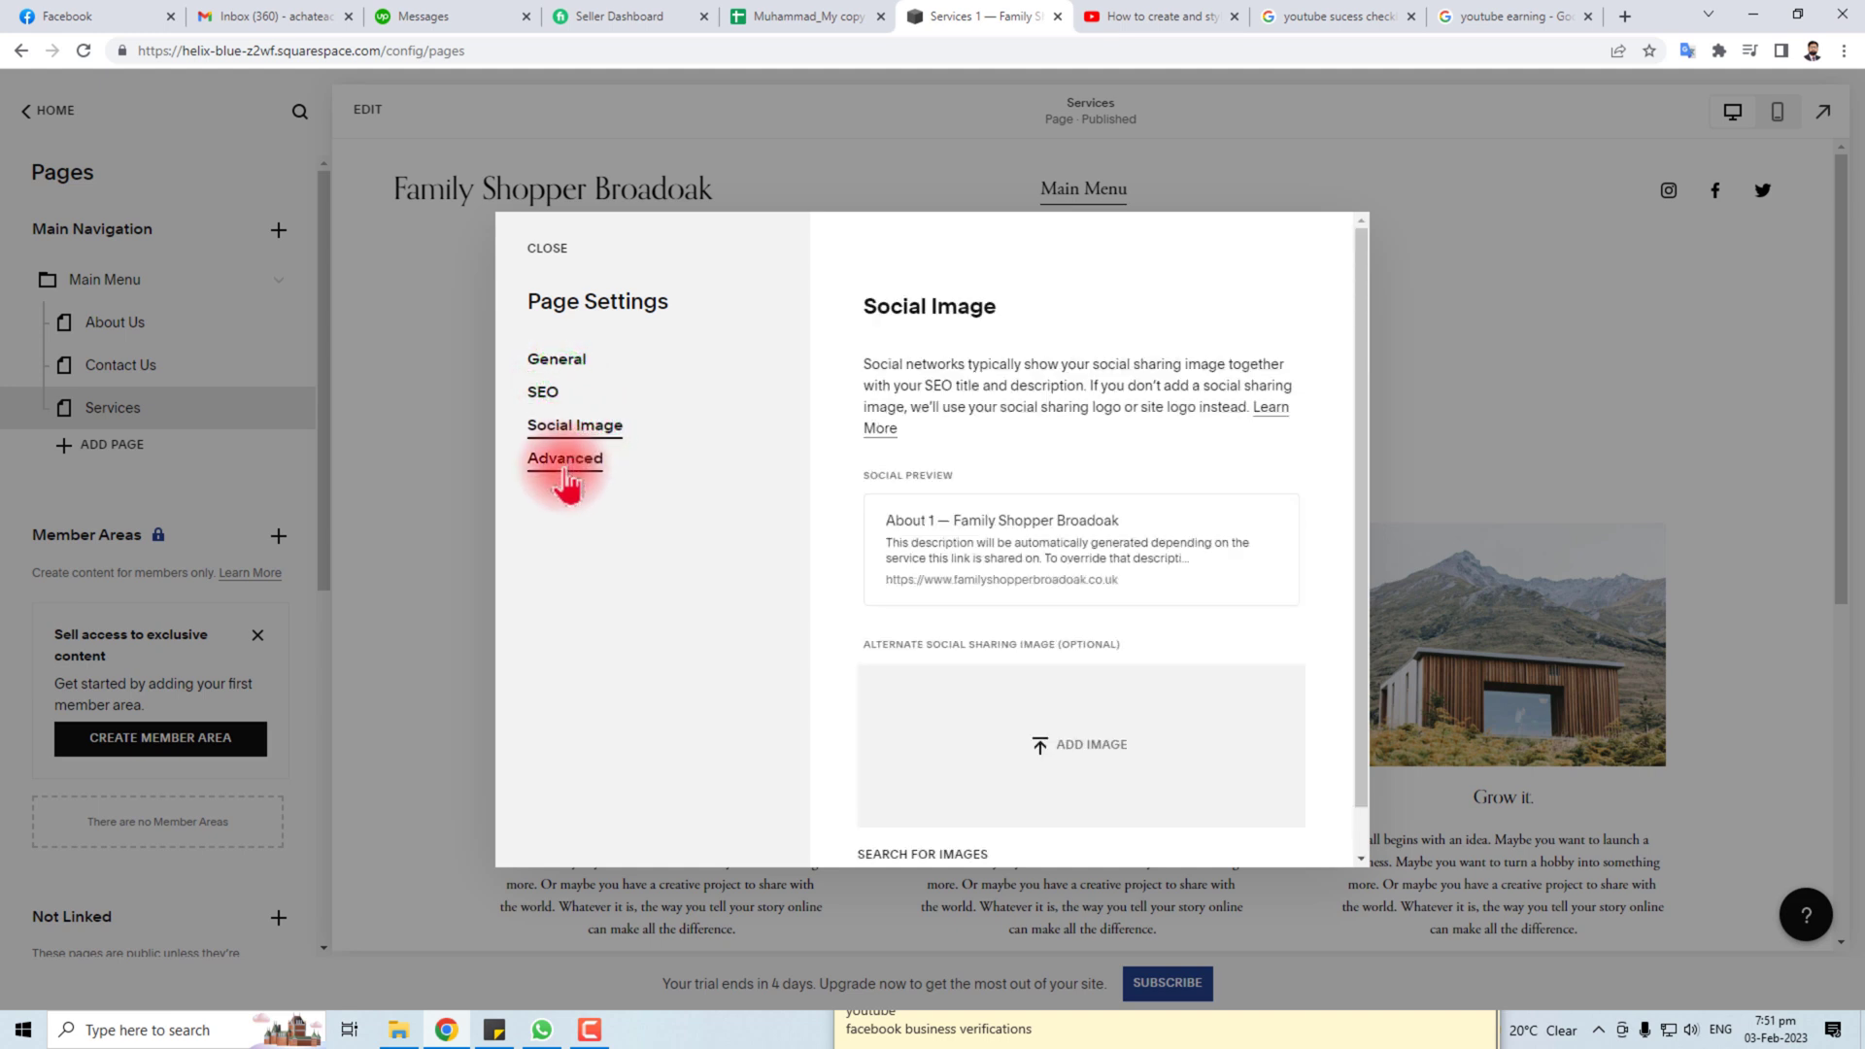
{"action": "left_click", "coordinate": [565, 458]}
{"action": "left_click", "coordinate": [547, 248]}
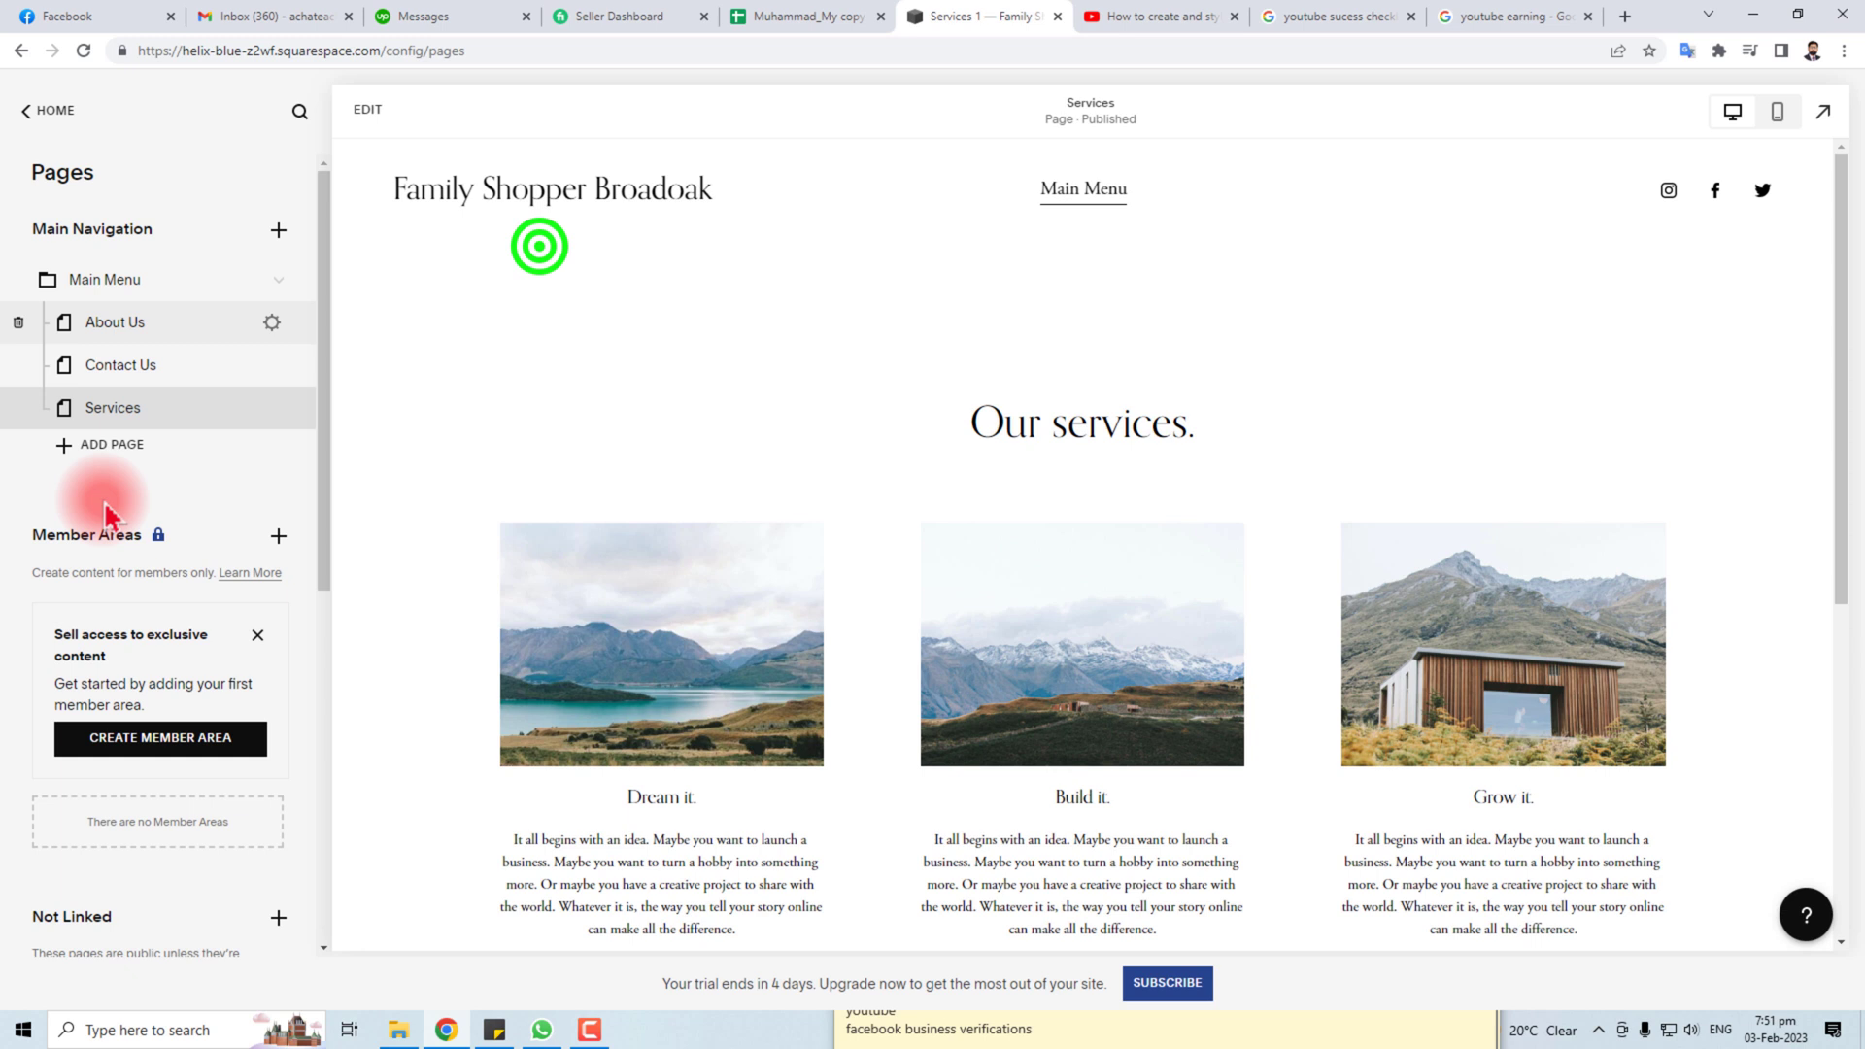
{"action": "mouse_move", "coordinate": [146, 322]}
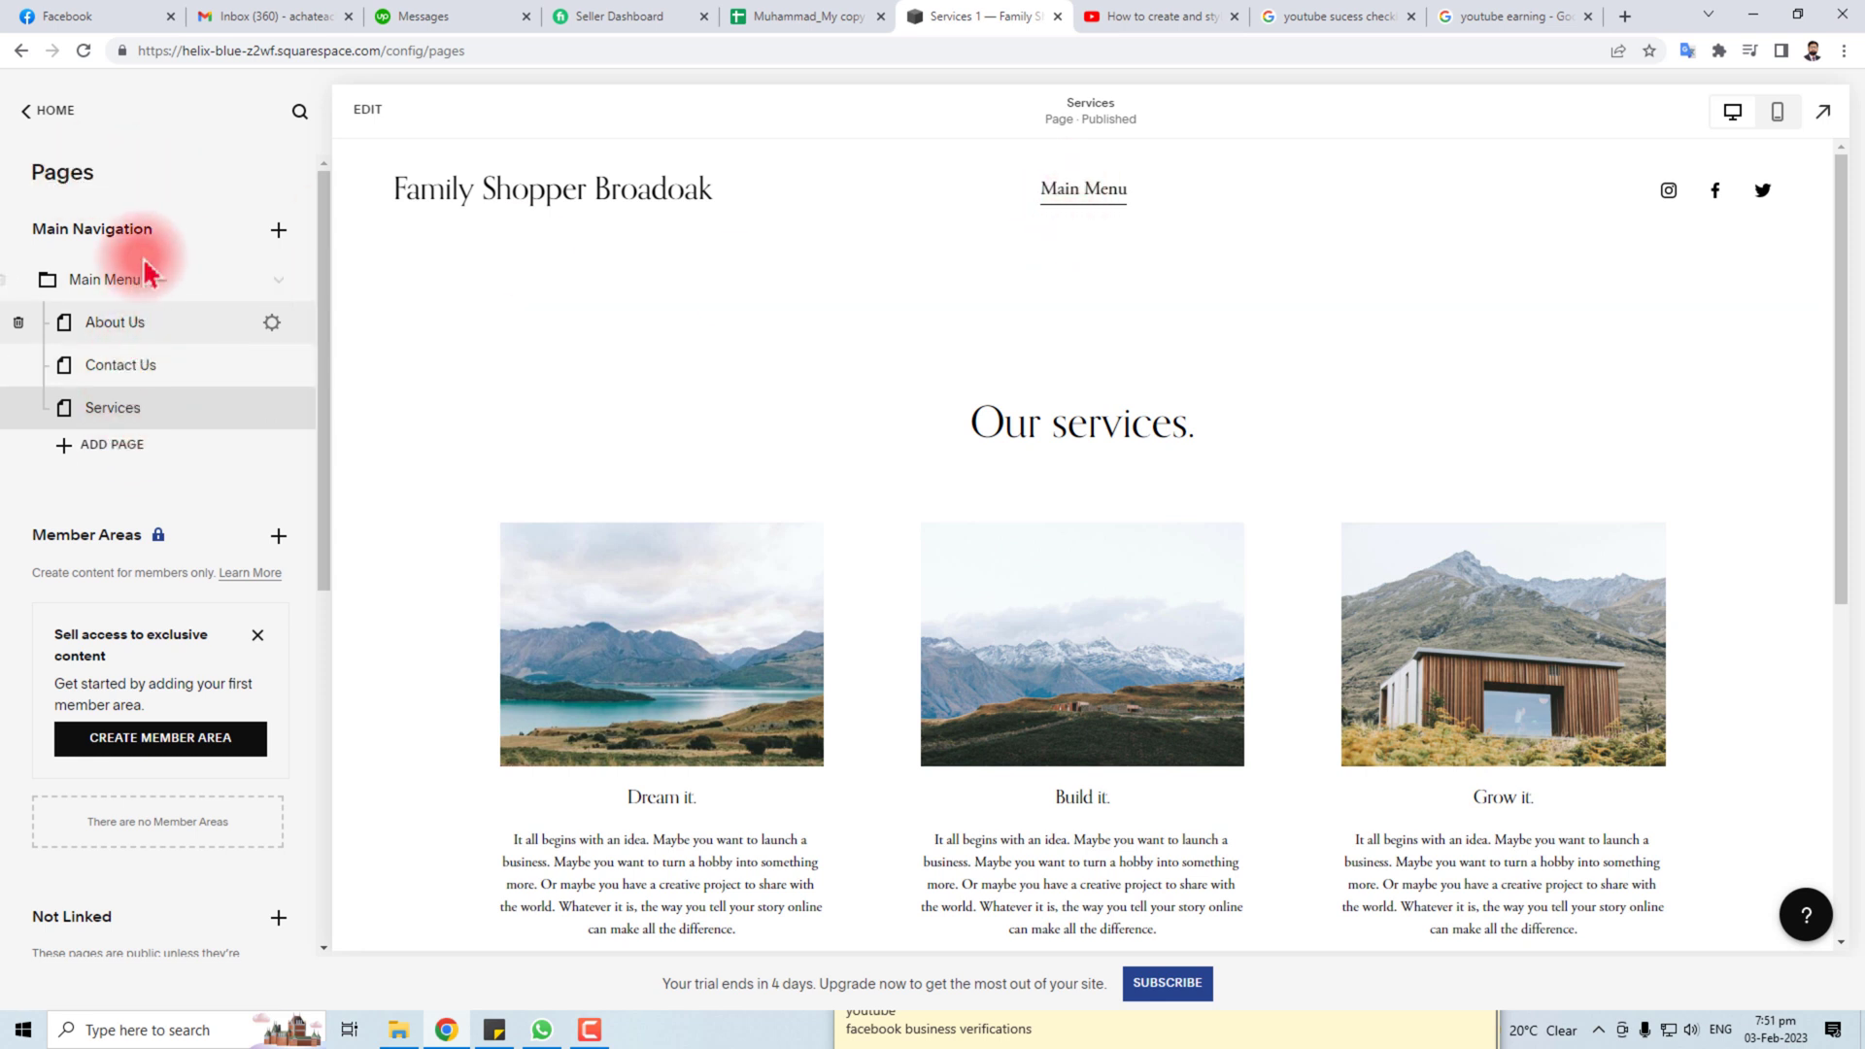
Preview the live site, open the Main Menu drop-down, visit Services, and return to the editor
{"action": "left_click", "coordinate": [21, 117]}
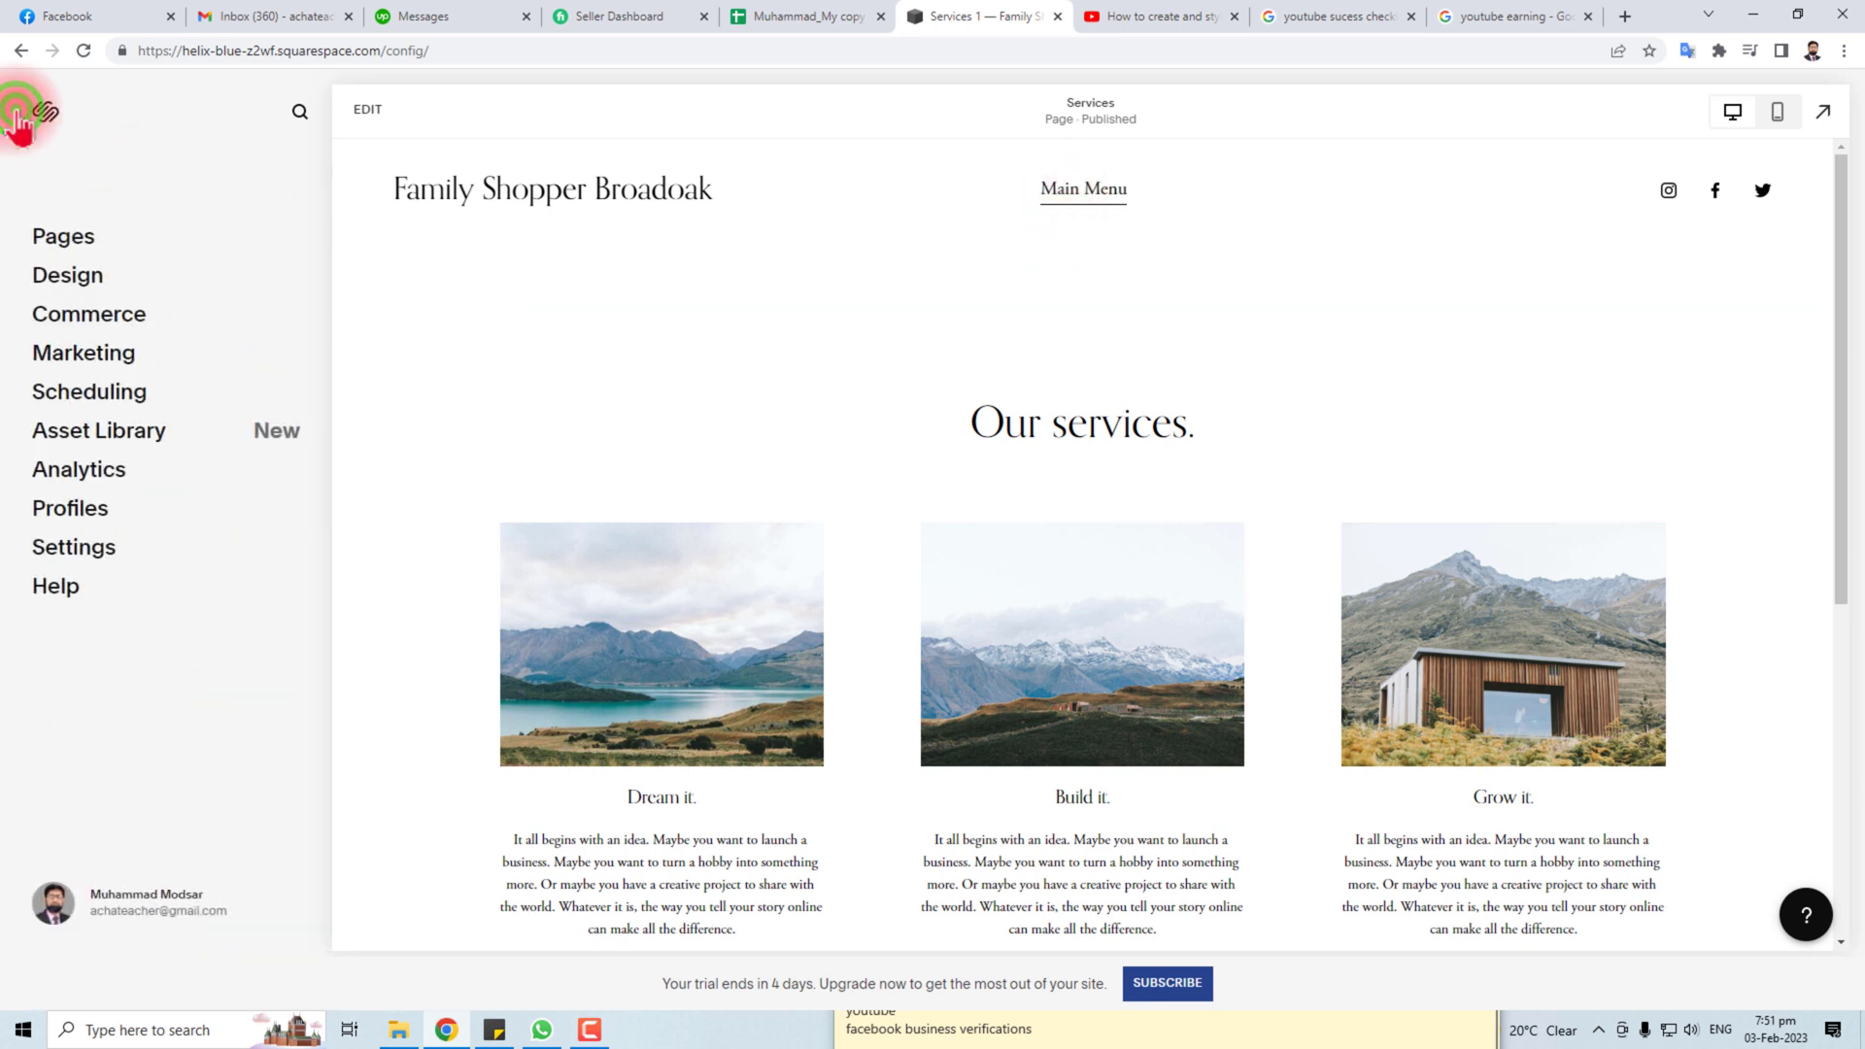
{"action": "left_click", "coordinate": [1821, 110]}
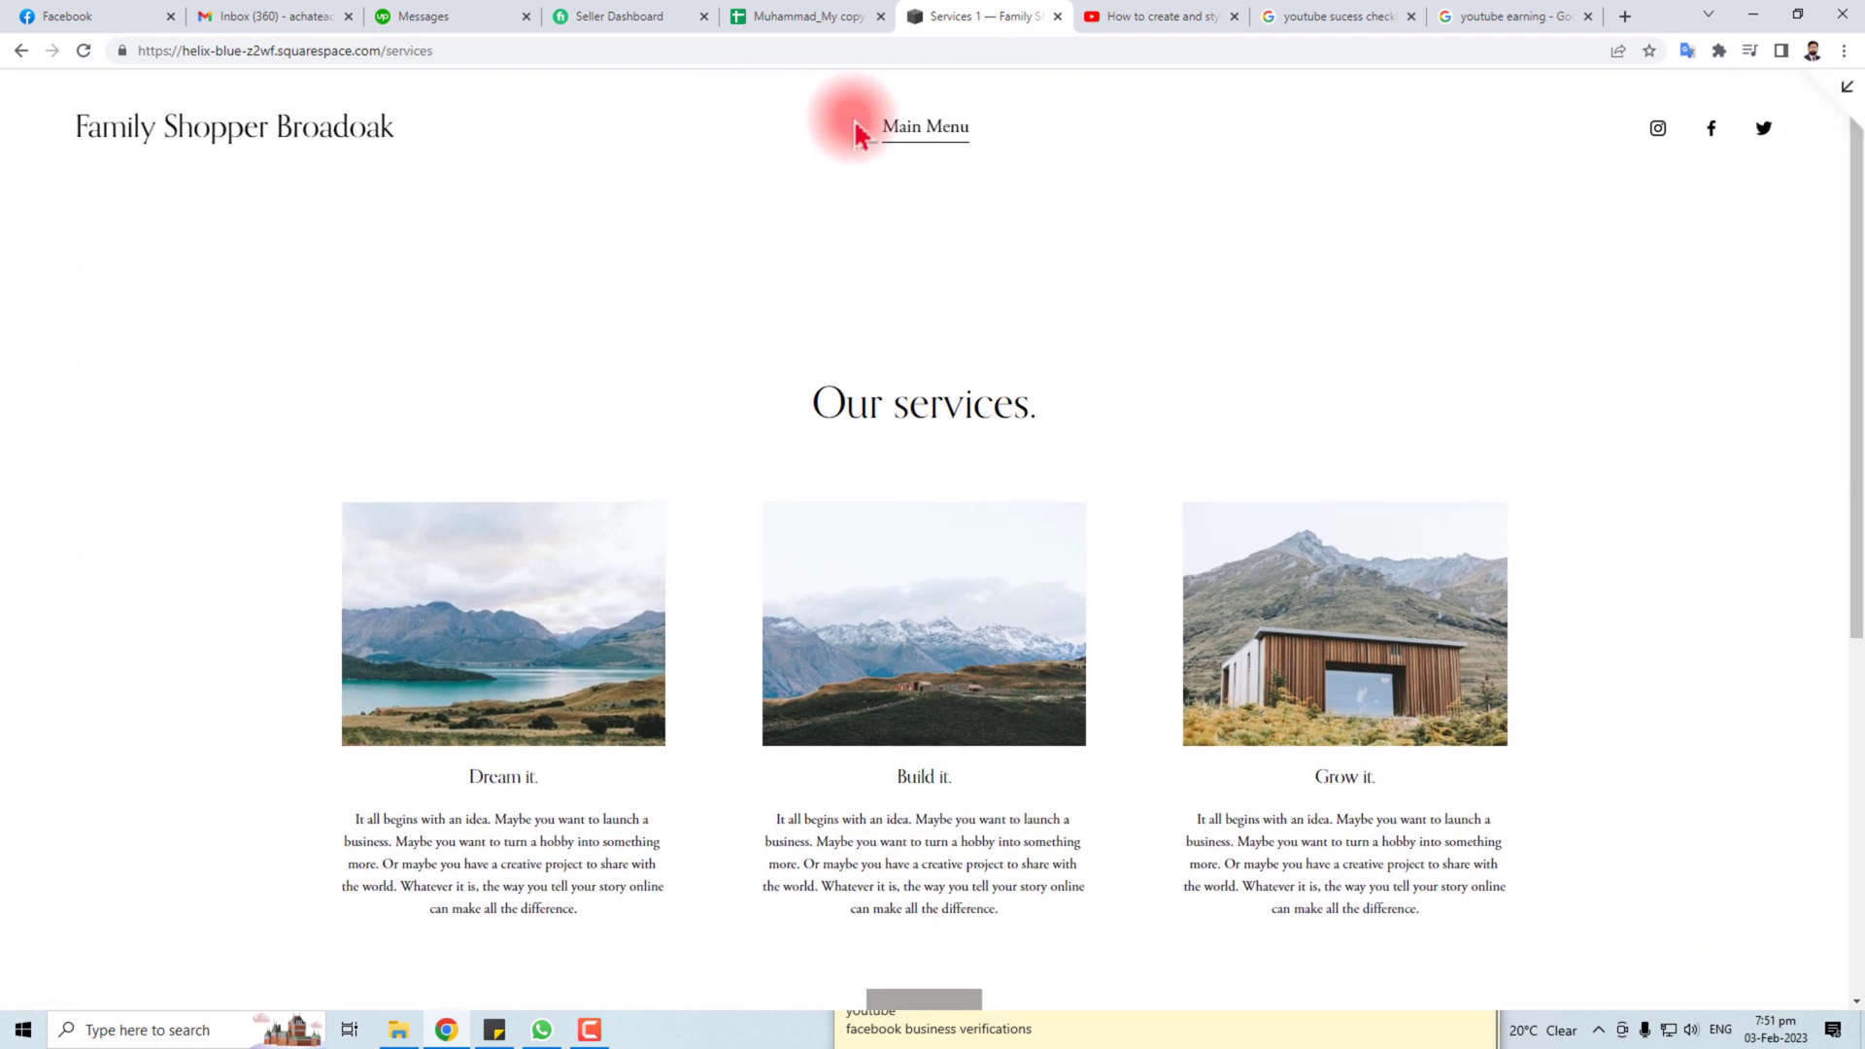
{"action": "left_click", "coordinate": [924, 126]}
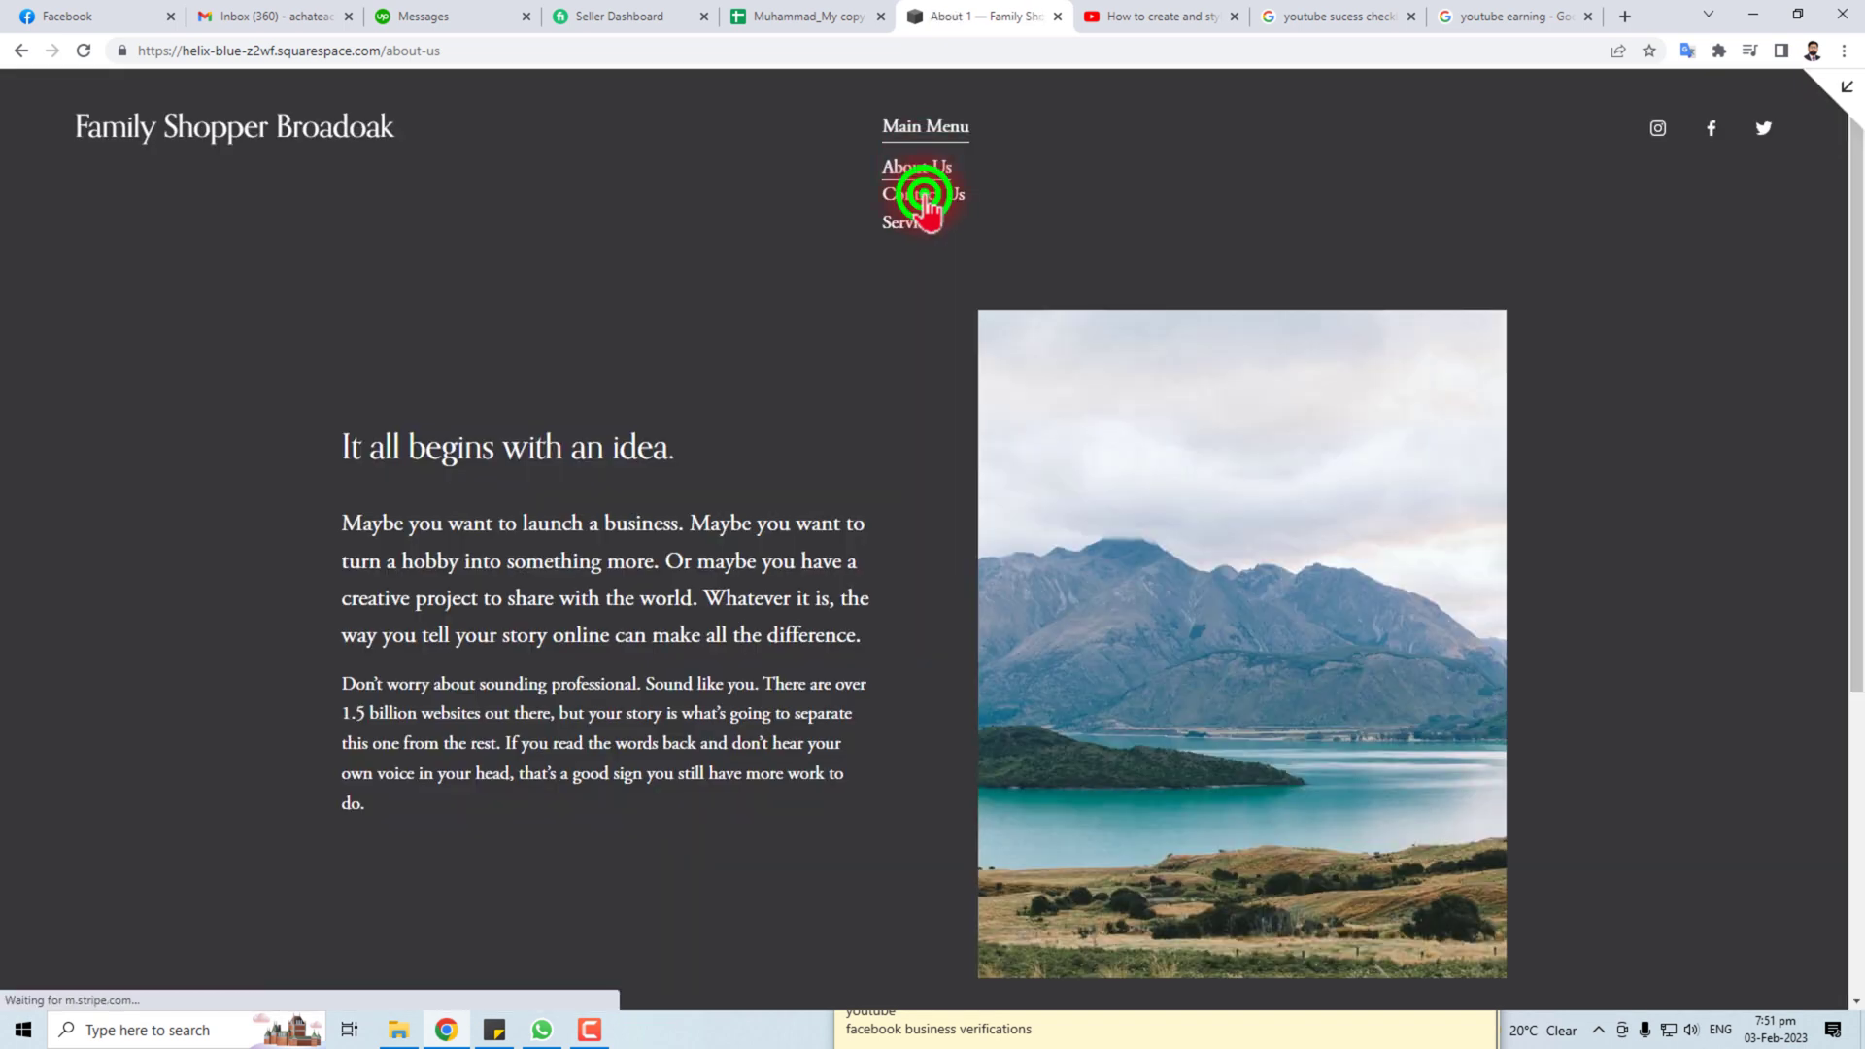
{"action": "mouse_move", "coordinate": [926, 127]}
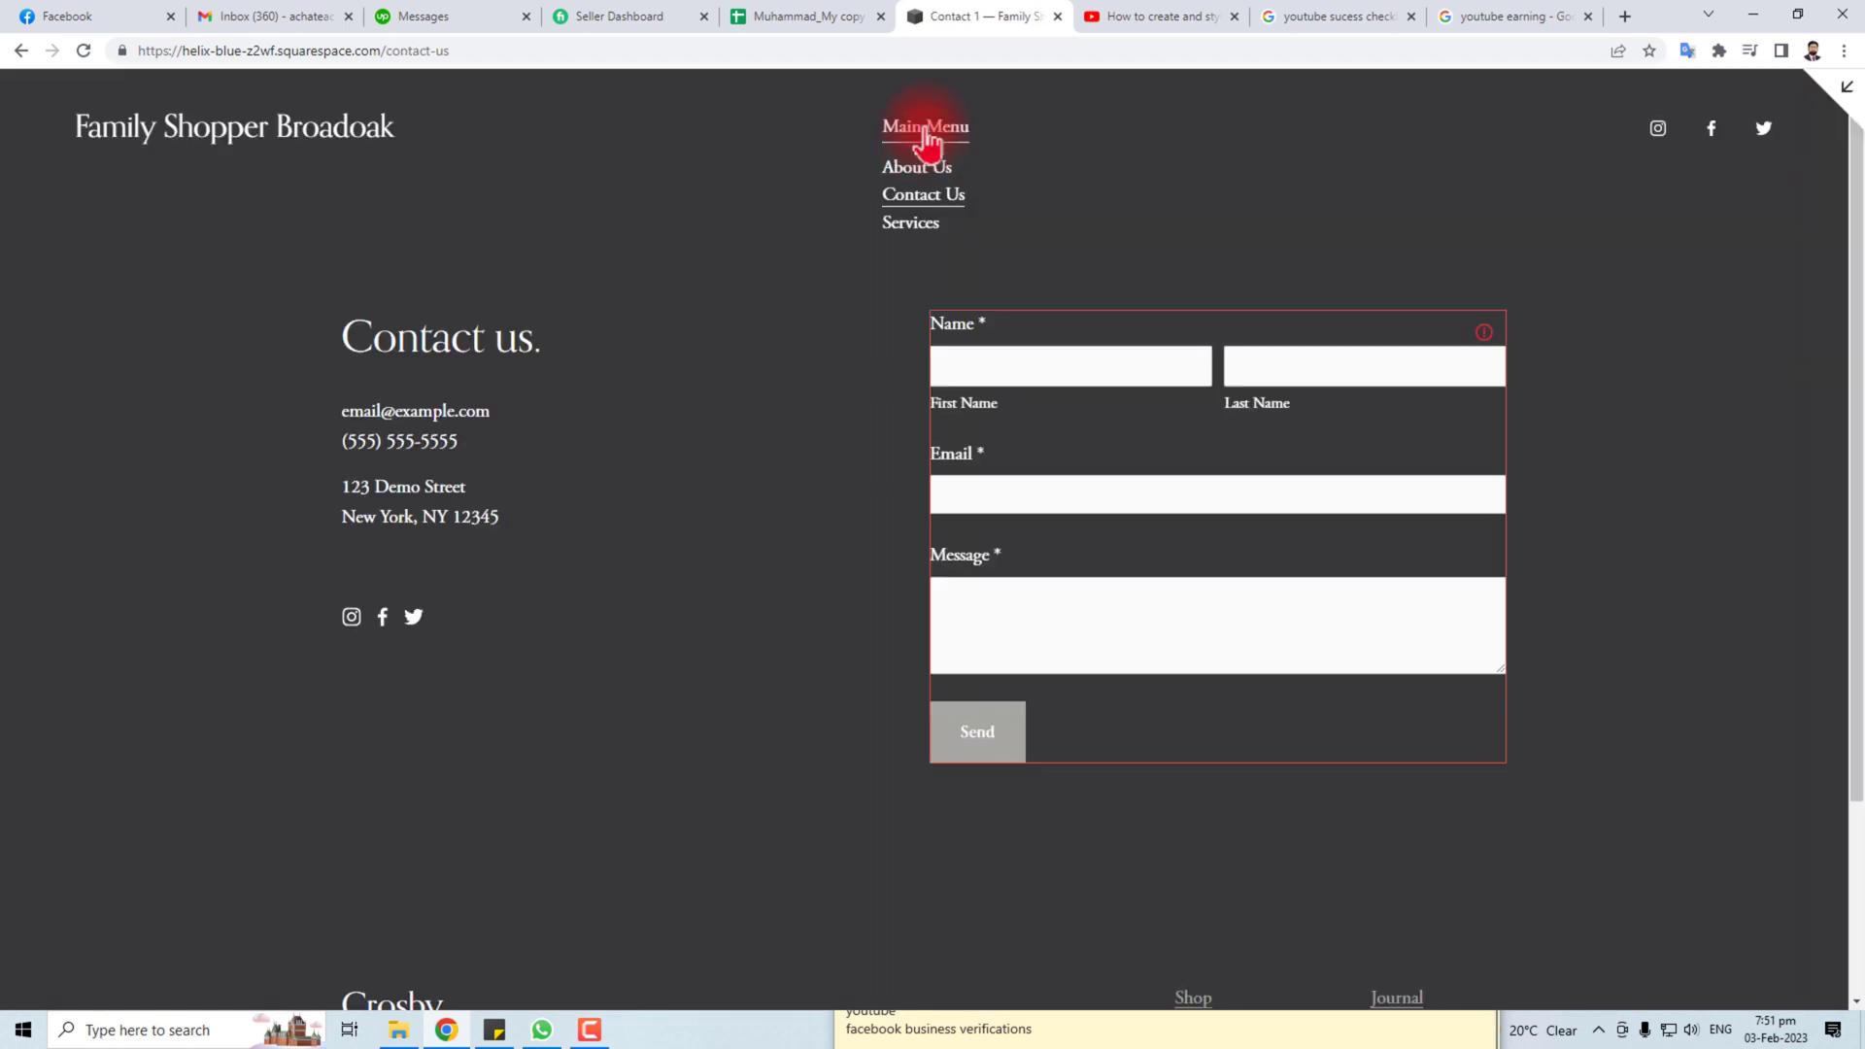
{"action": "left_click", "coordinate": [919, 221]}
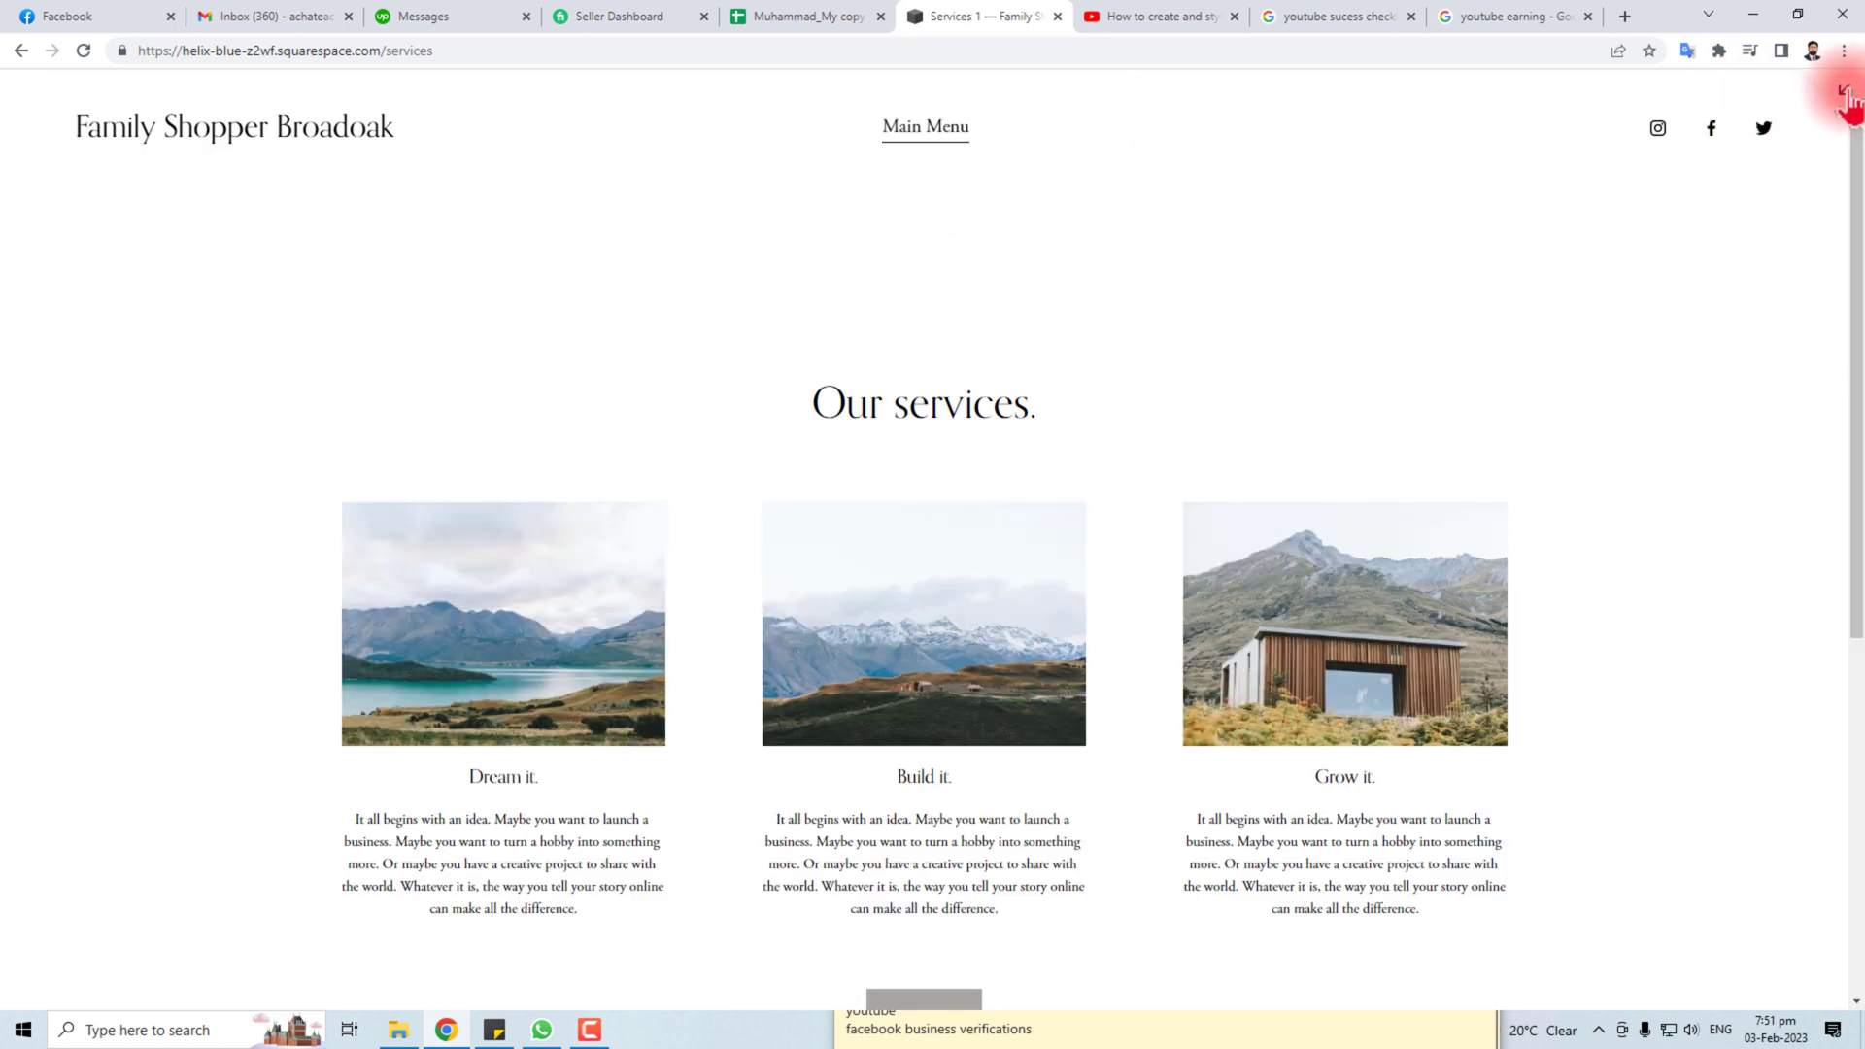
{"action": "left_click", "coordinate": [1844, 93]}
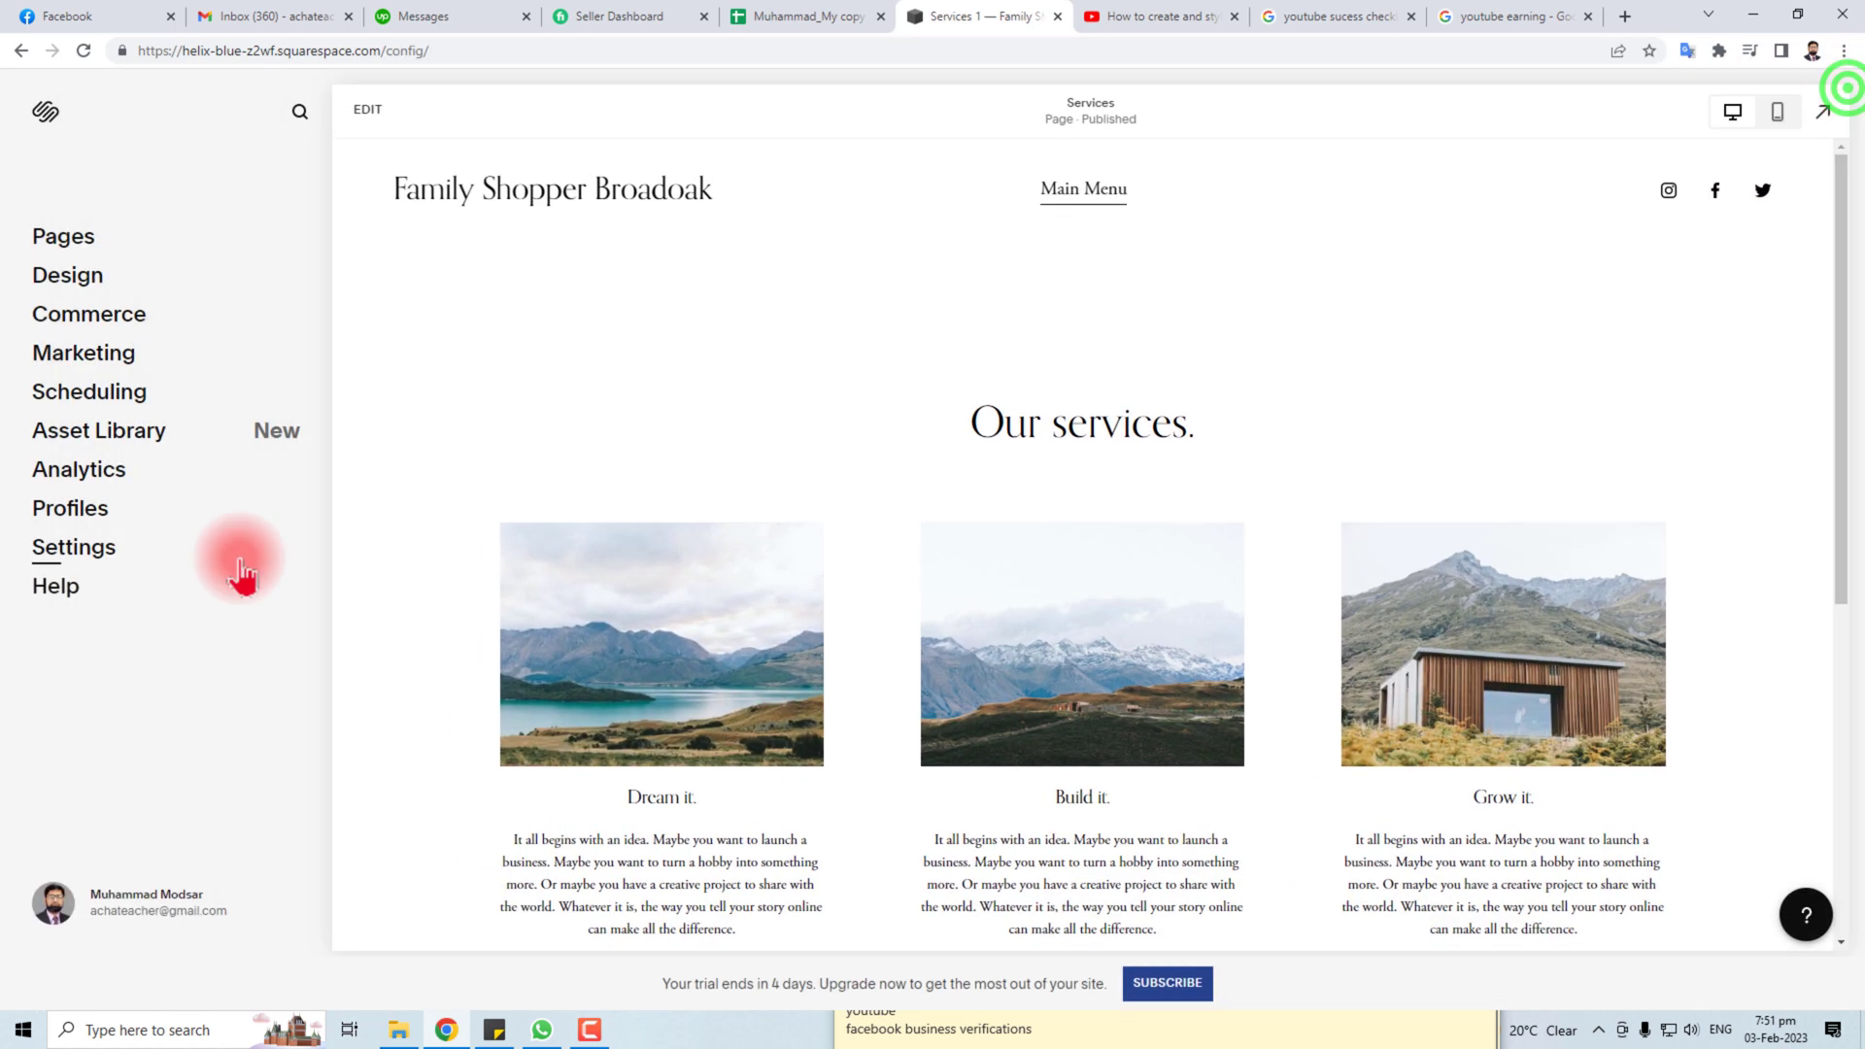
{"action": "left_click", "coordinate": [64, 240]}
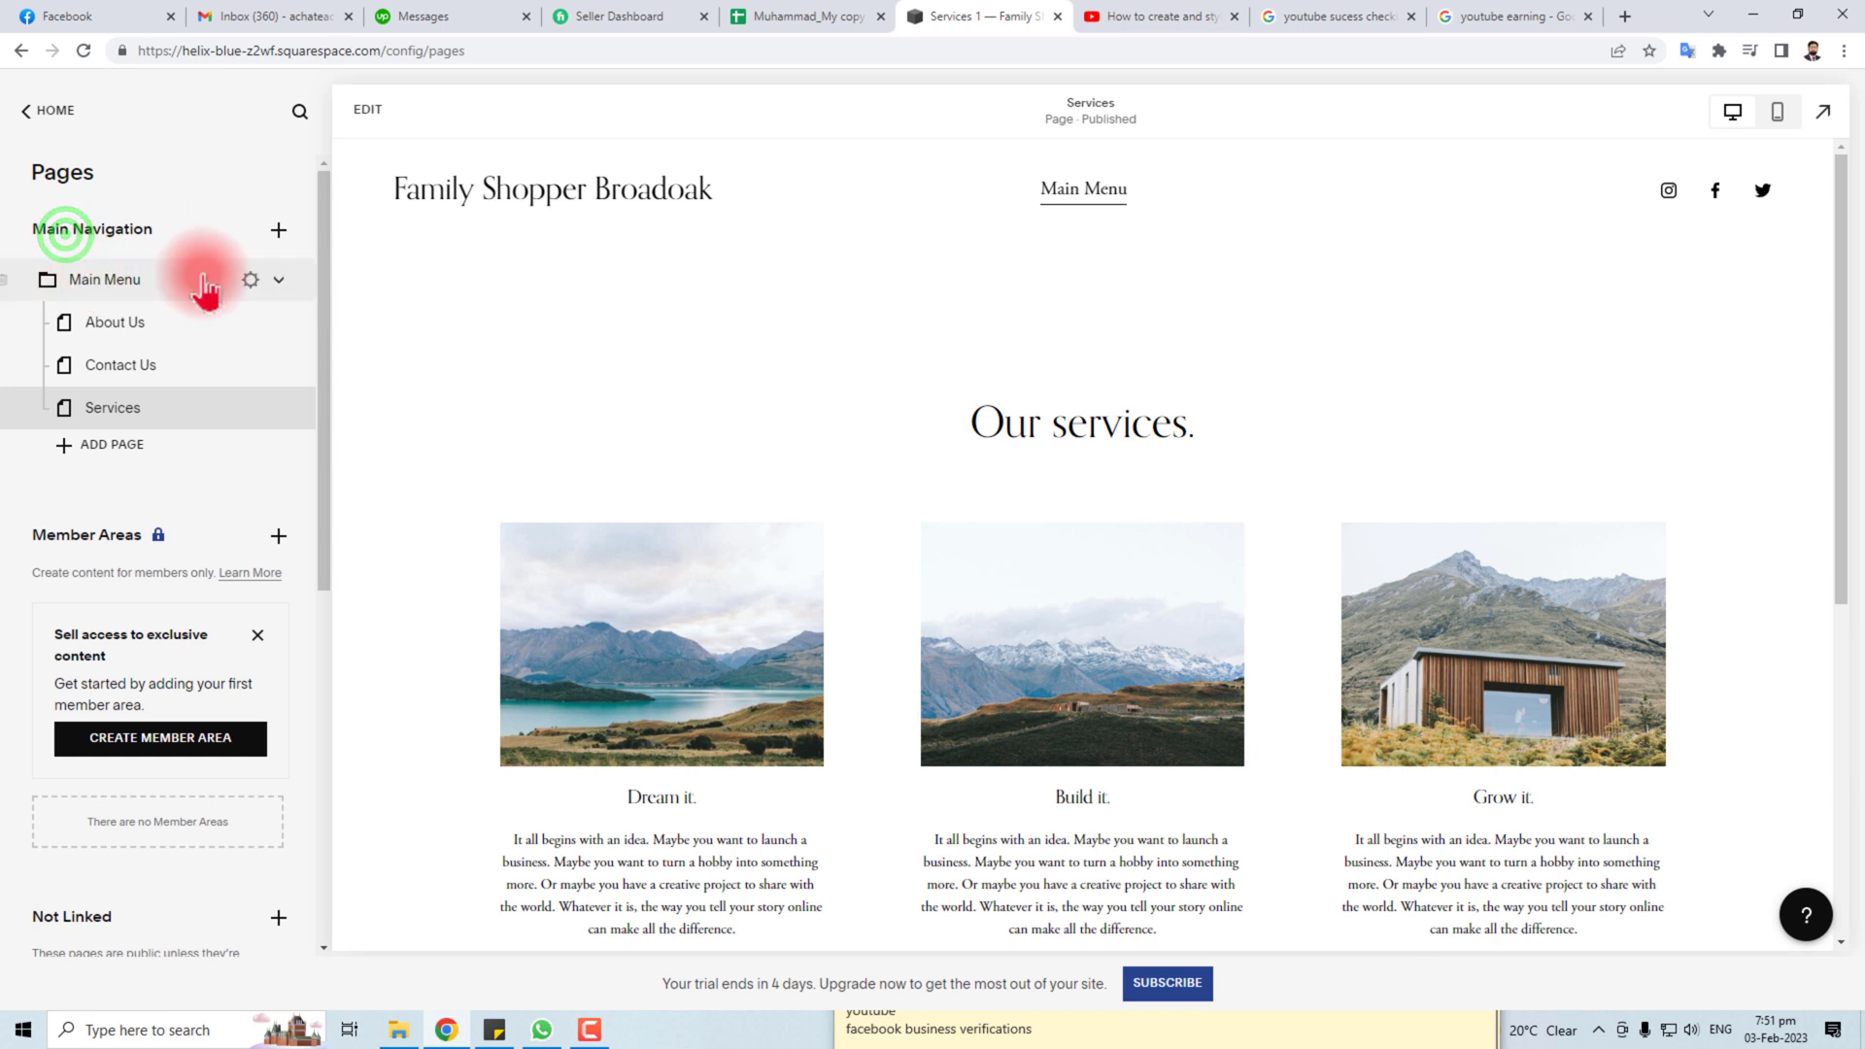